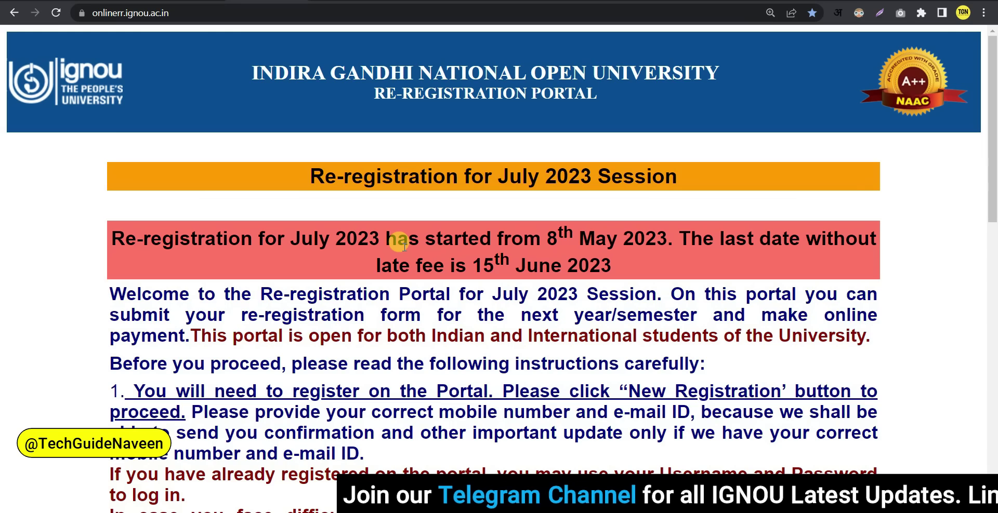
# Examine the July 2023 session notice for the re-registration start date and the last date without late fee.
pyautogui.moveTo(545, 237); pyautogui.dragTo(669, 239)
pyautogui.moveTo(498, 177); pyautogui.dragTo(677, 177)
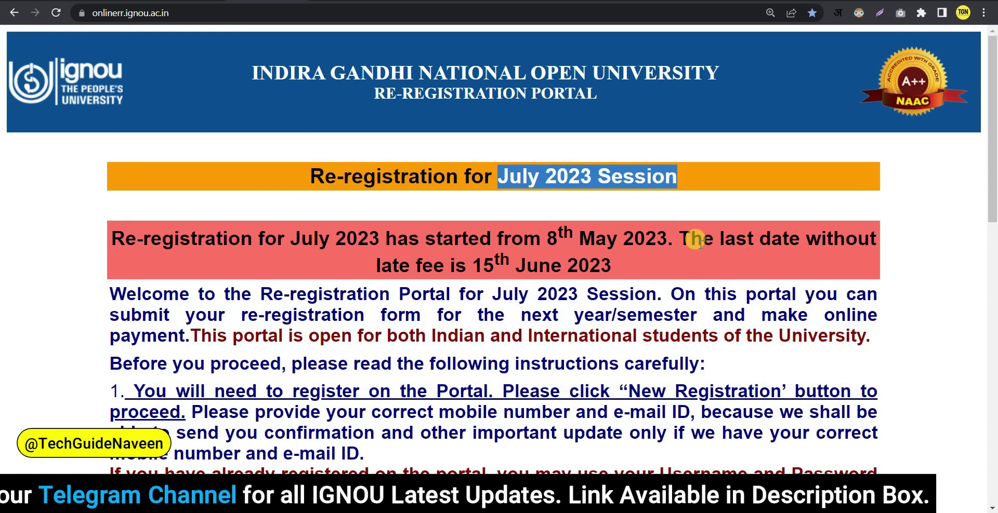
pyautogui.click(473, 263)
pyautogui.moveTo(472, 263); pyautogui.dragTo(612, 266)
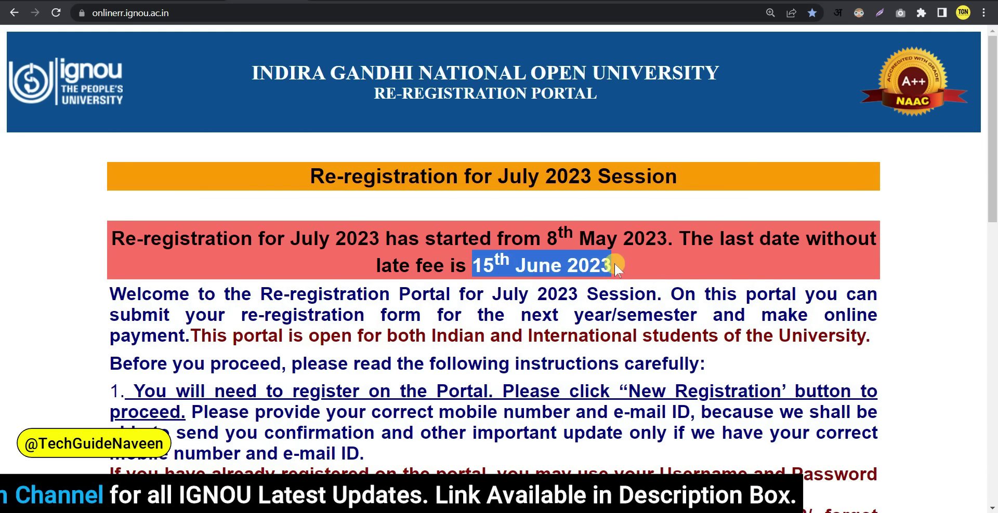
pyautogui.moveTo(805, 239); pyautogui.dragTo(613, 267)
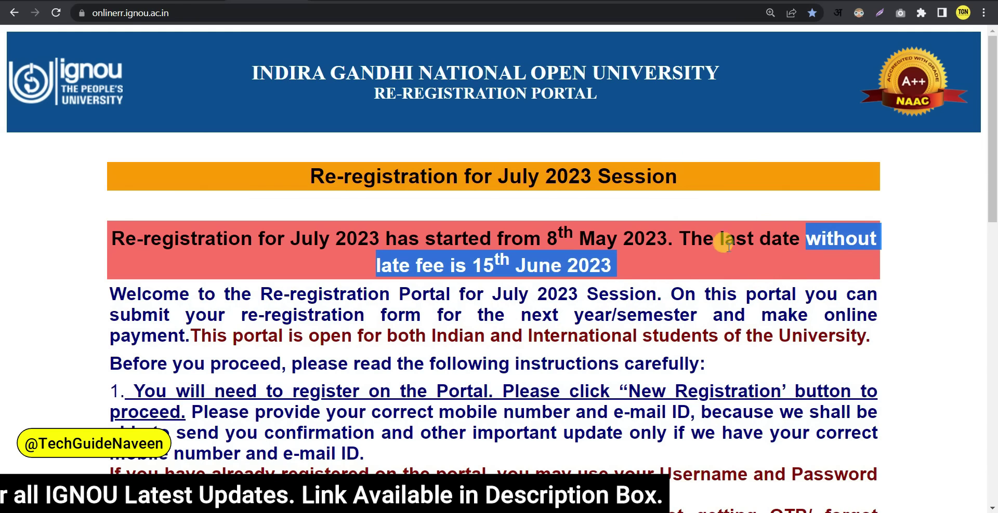
pyautogui.click(473, 264)
pyautogui.moveTo(477, 265); pyautogui.dragTo(608, 267)
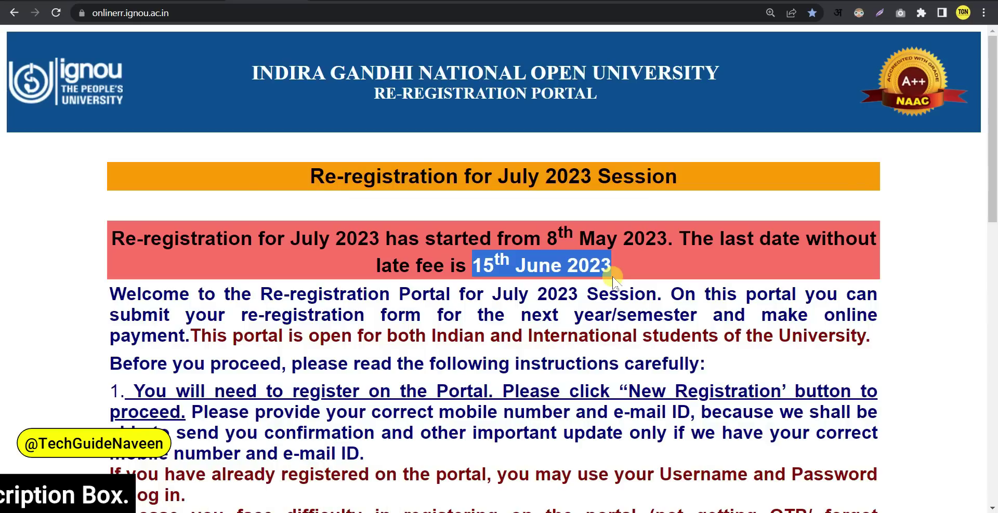
# Read through the portal instructions, acknowledge them as read and understood, and proceed for re-registration.
pyautogui.scroll(-3, 529, 286)
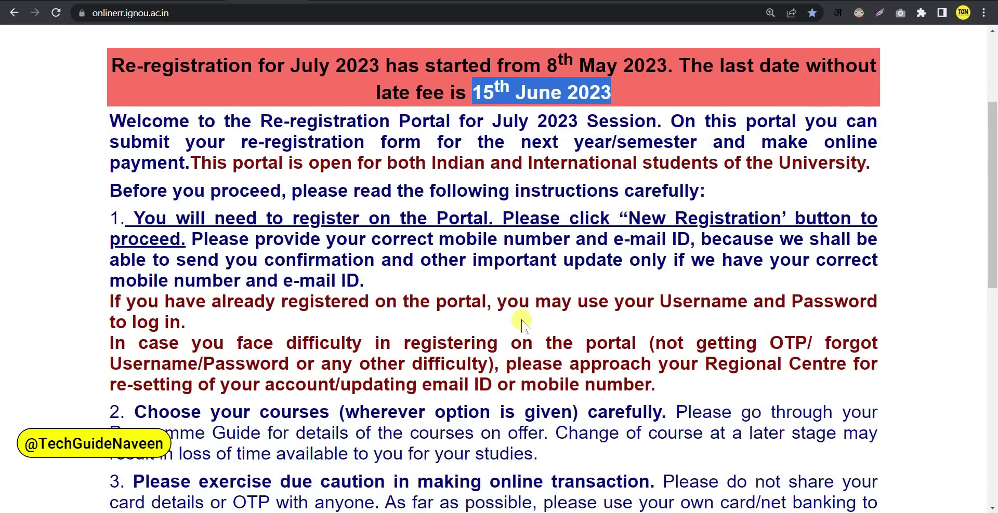
pyautogui.scroll(-3, 522, 325)
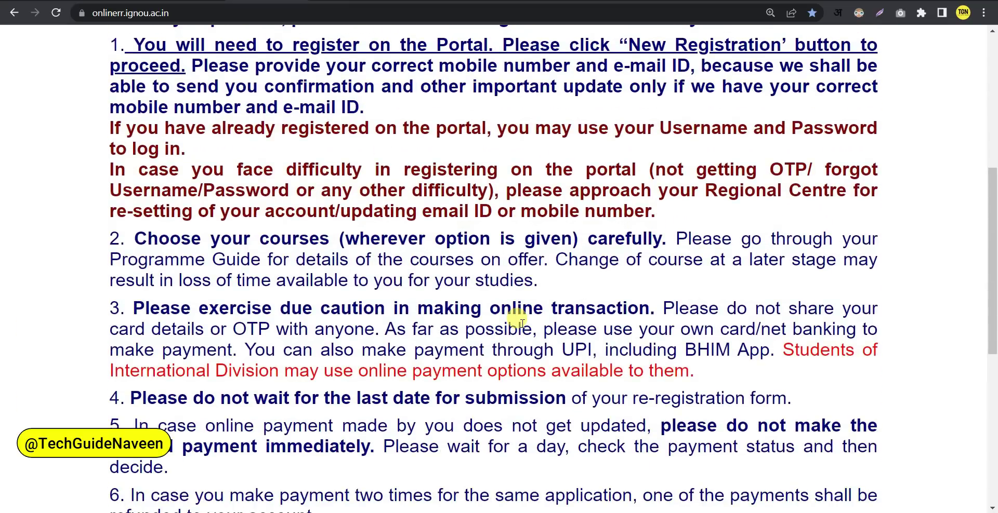
pyautogui.scroll(-2, 521, 324)
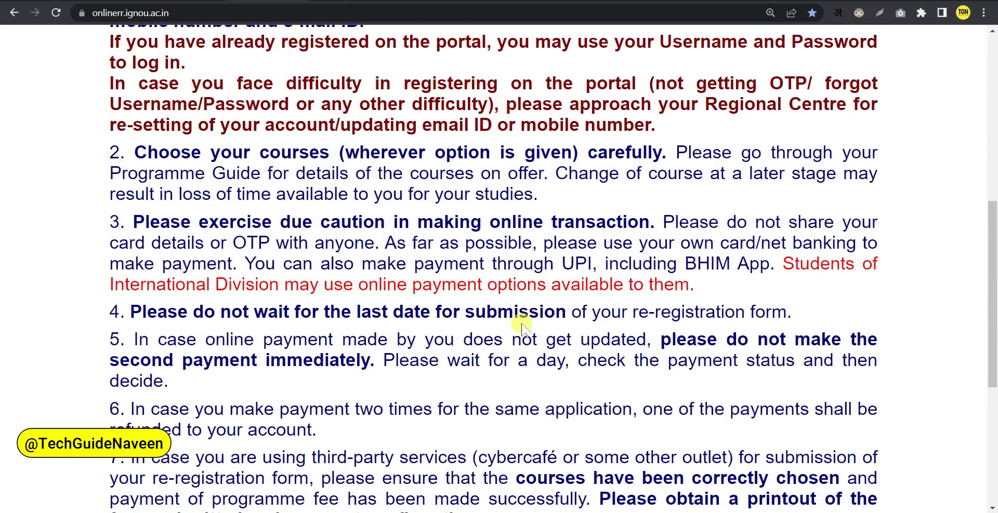
pyautogui.scroll(-2, 522, 325)
pyautogui.scroll(-3, 291, 272)
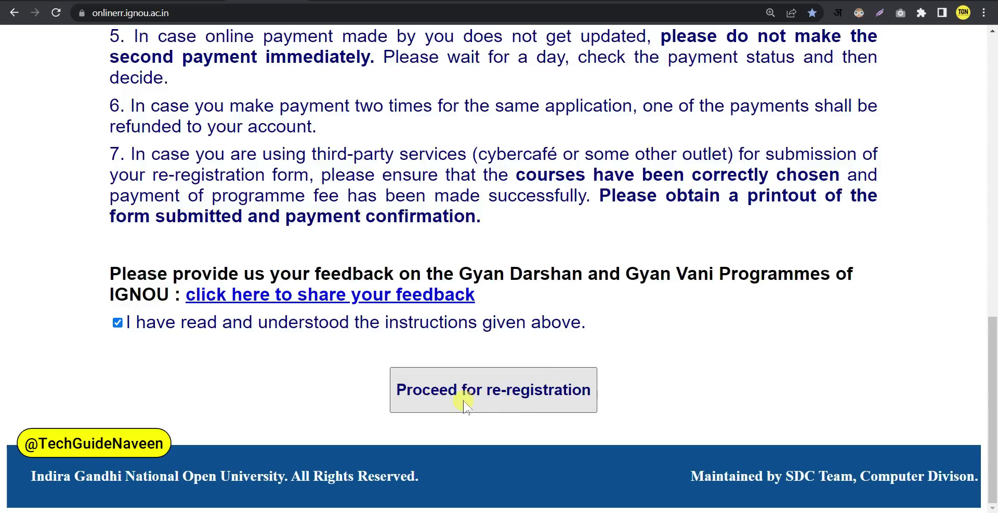
pyautogui.click(485, 398)
# Look over the student portal's sign-in fields and open the new registration form.
pyautogui.scroll(-2, 396, 213)
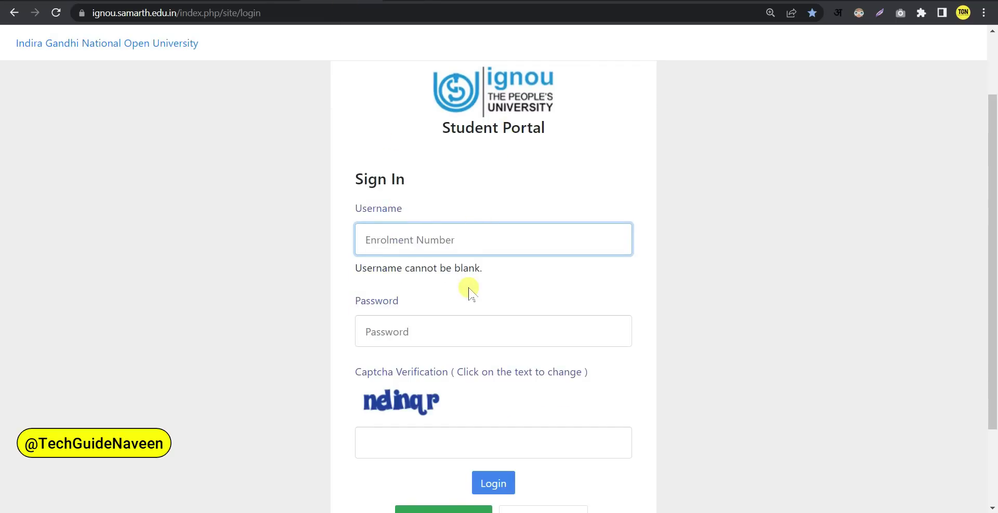
pyautogui.scroll(-2, 469, 291)
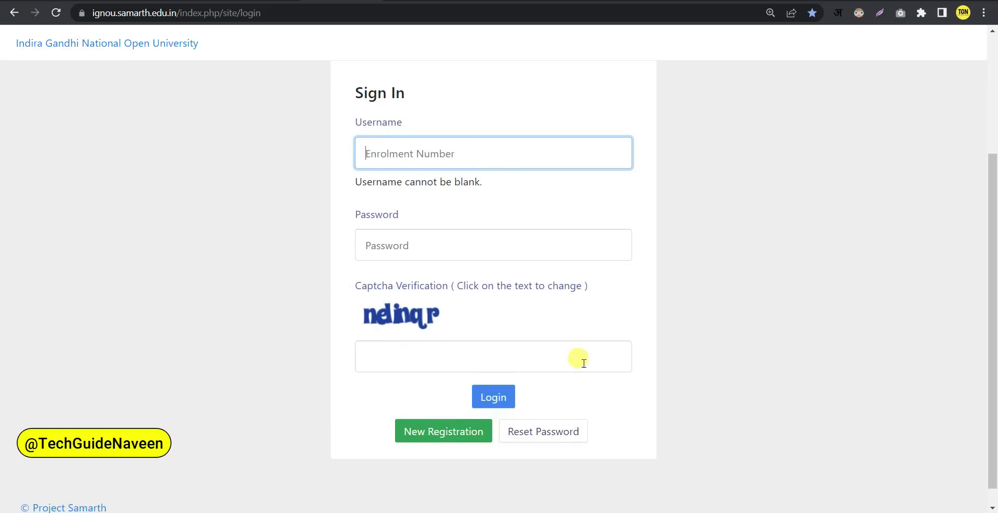
pyautogui.click(436, 151)
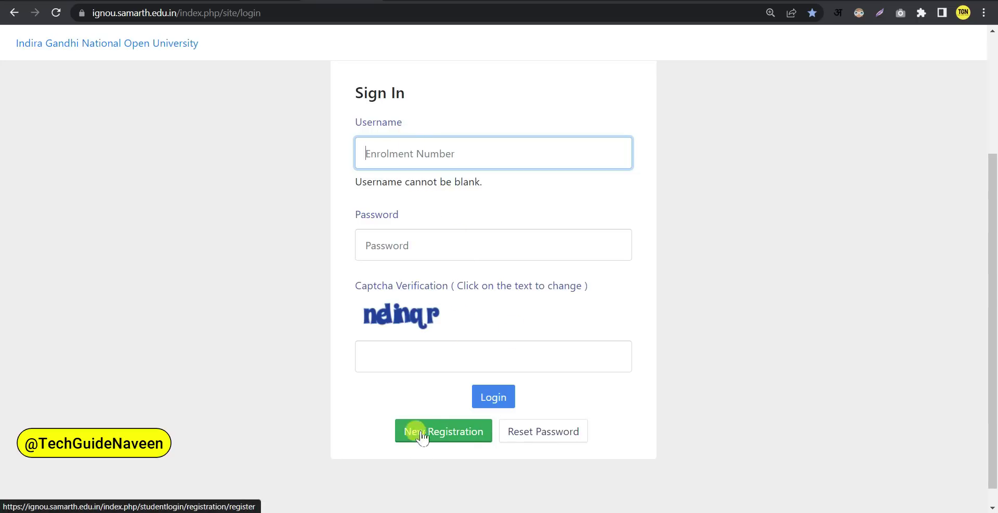
pyautogui.click(442, 432)
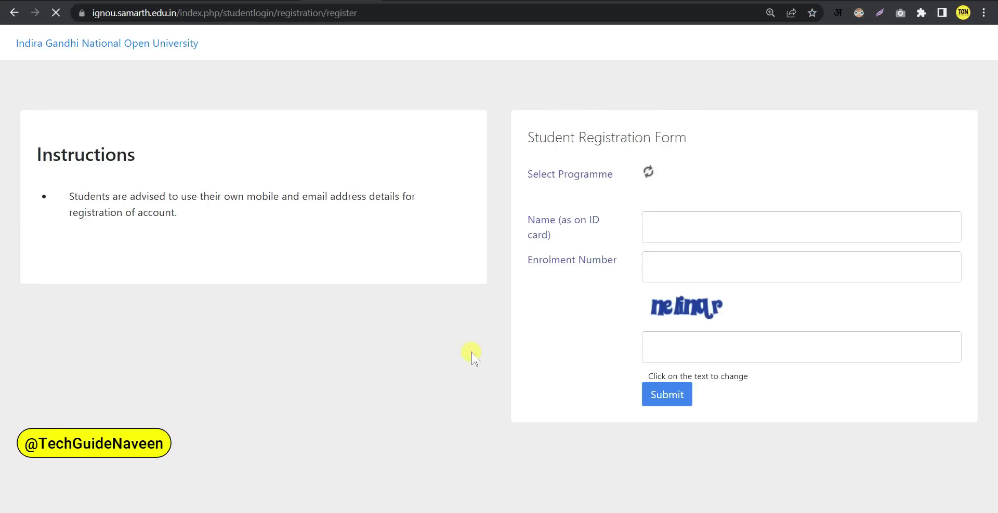
# Select the programme MAH : MASTER OF ARTS (HISTORY) (ODL) in the Student Registration Form.
pyautogui.moveTo(524, 140); pyautogui.dragTo(695, 138)
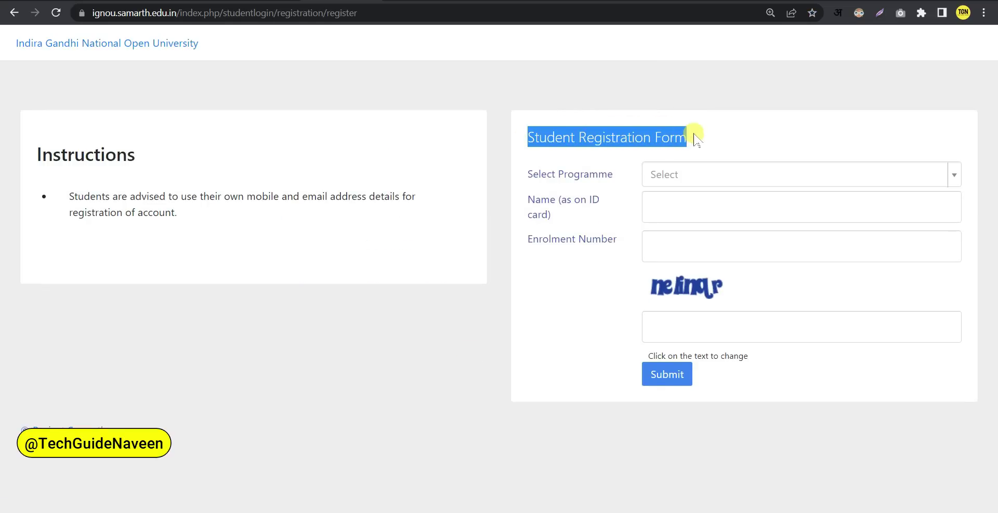
pyautogui.click(639, 134)
pyautogui.click(688, 177)
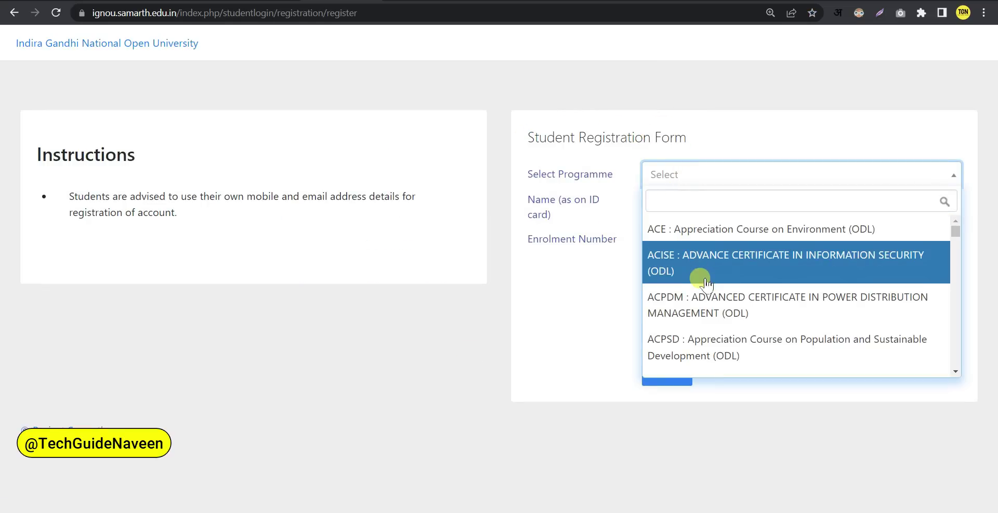
pyautogui.write('BAG')
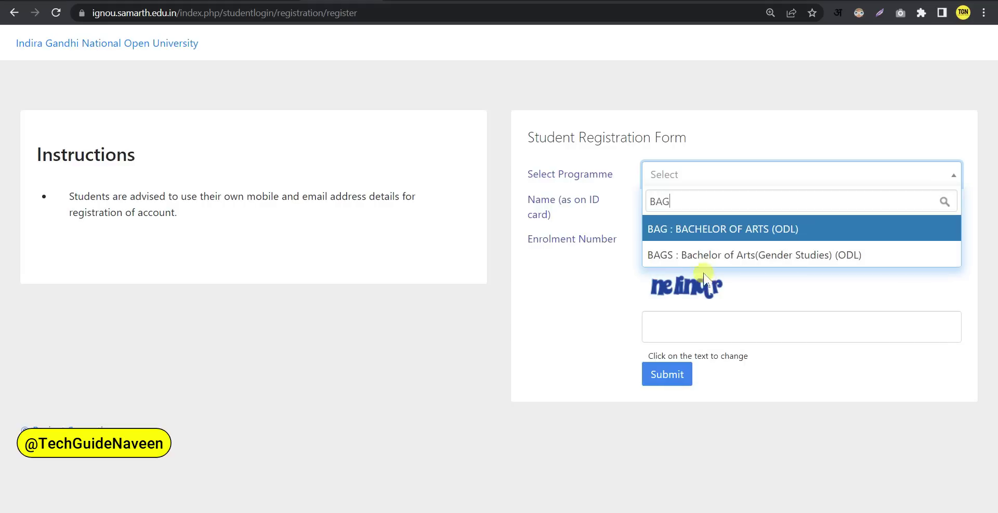
pyautogui.moveTo(692, 207); pyautogui.dragTo(578, 208)
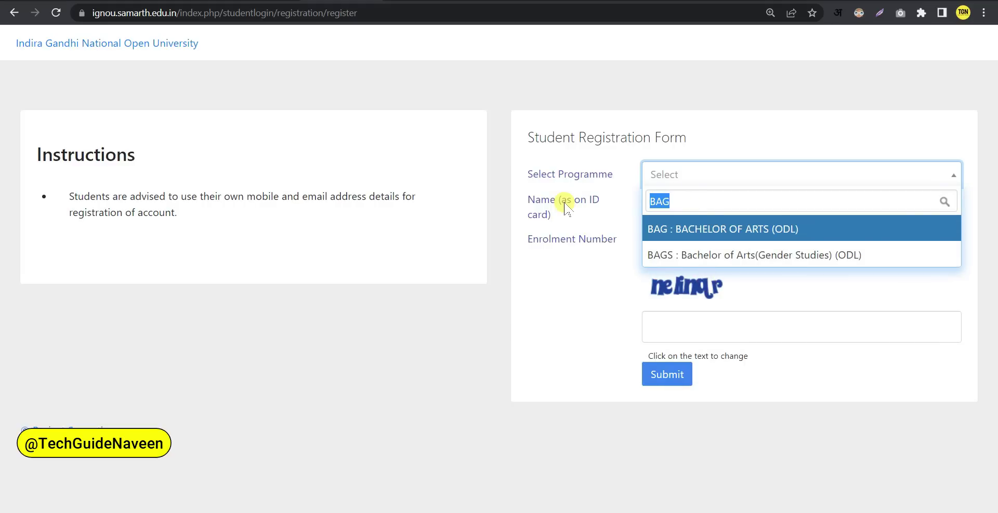
pyautogui.write('MAH')
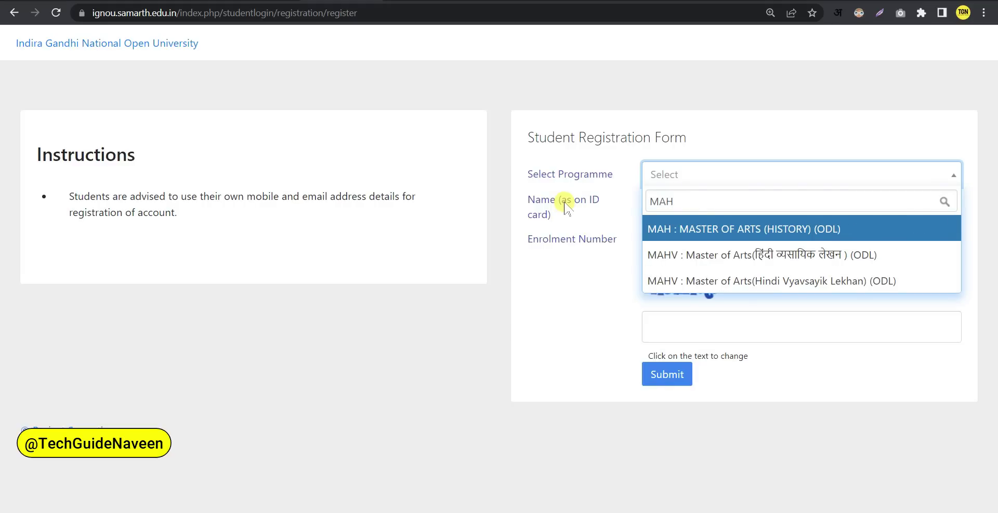
pyautogui.click(738, 233)
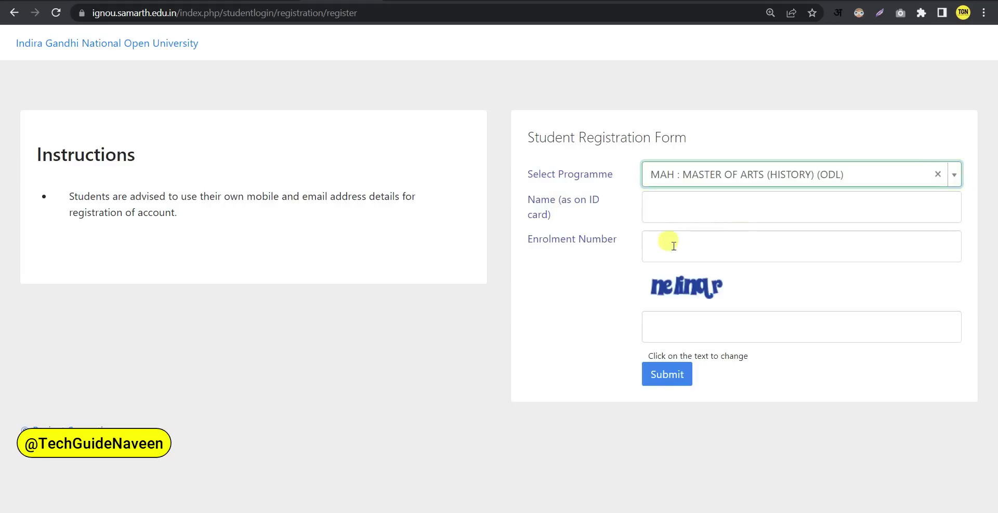
# Go through the blank name, enrolment number and captcha fields of the registration form and load a new captcha.
pyautogui.click(670, 213)
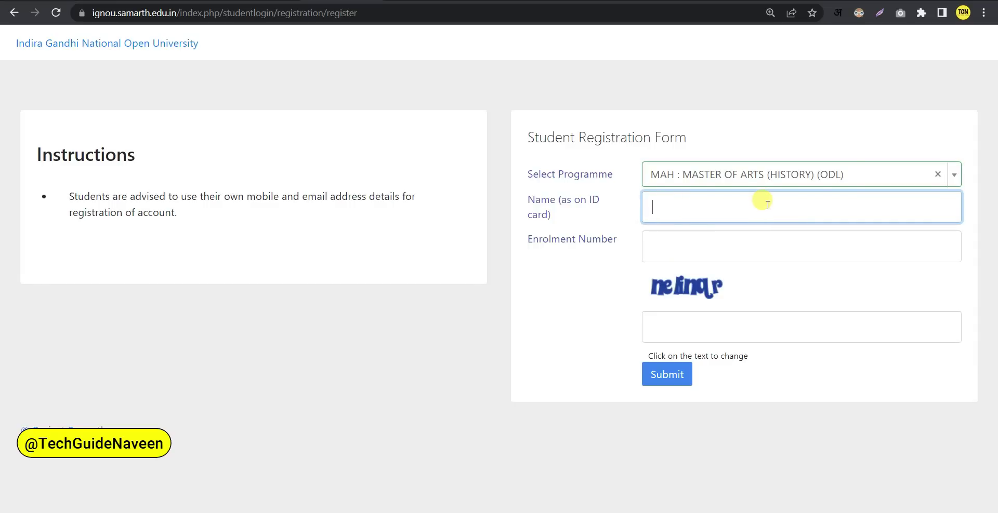
pyautogui.click(681, 250)
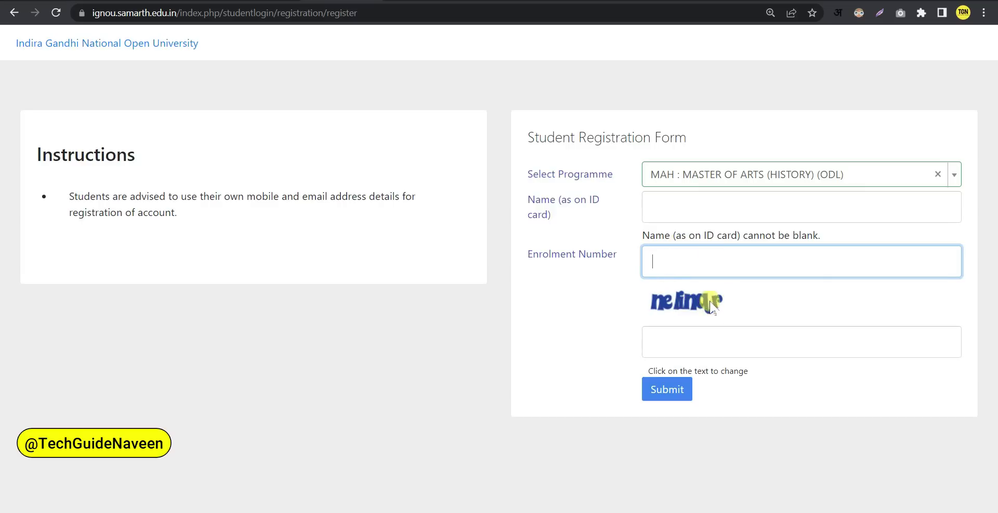
pyautogui.click(678, 342)
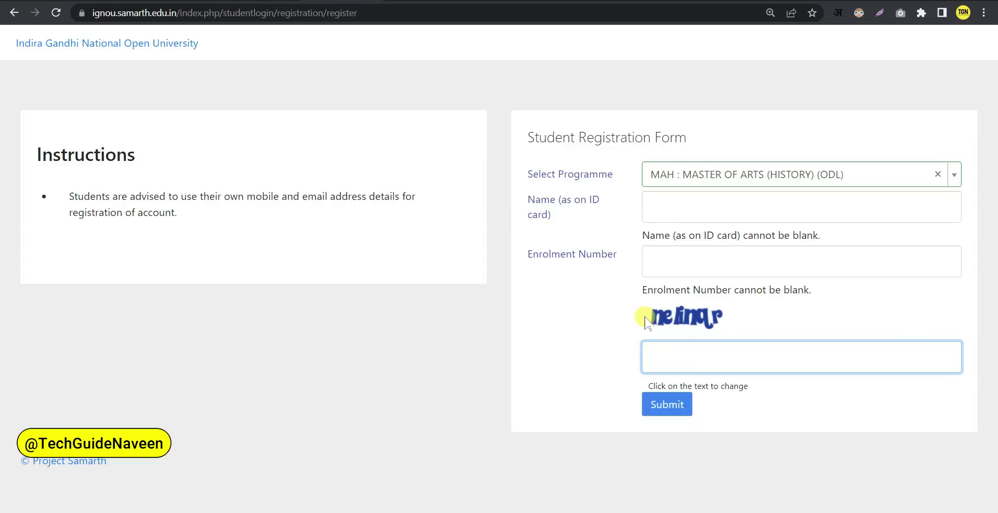
pyautogui.click(689, 328)
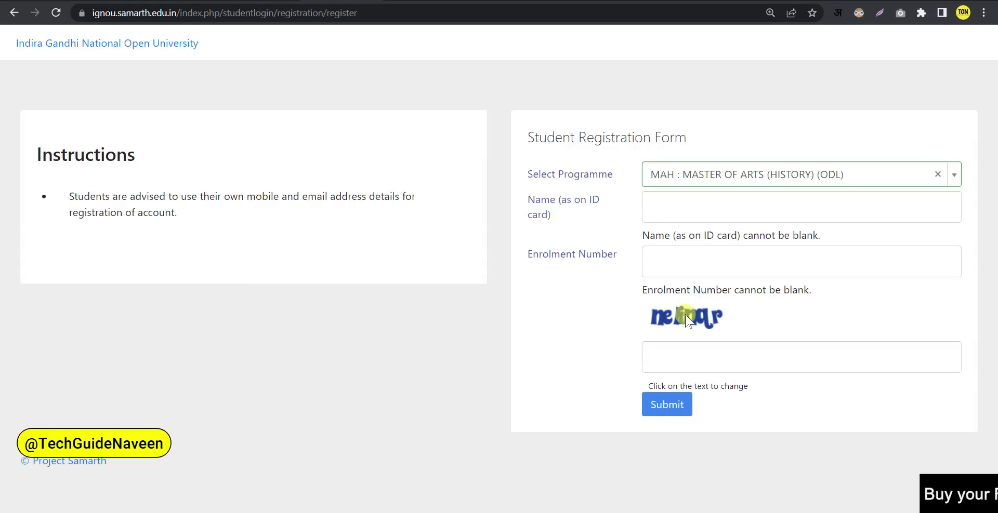
pyautogui.click(703, 329)
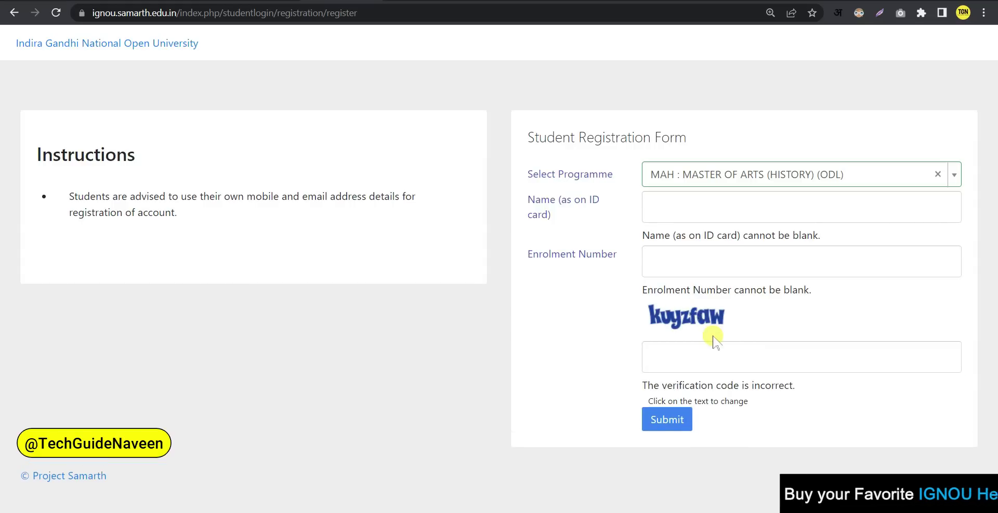
# Return to the student portal's sign-in page and log in with the enrolment number, account password and captcha.
pyautogui.hotkey('ctrl', 'Tab')
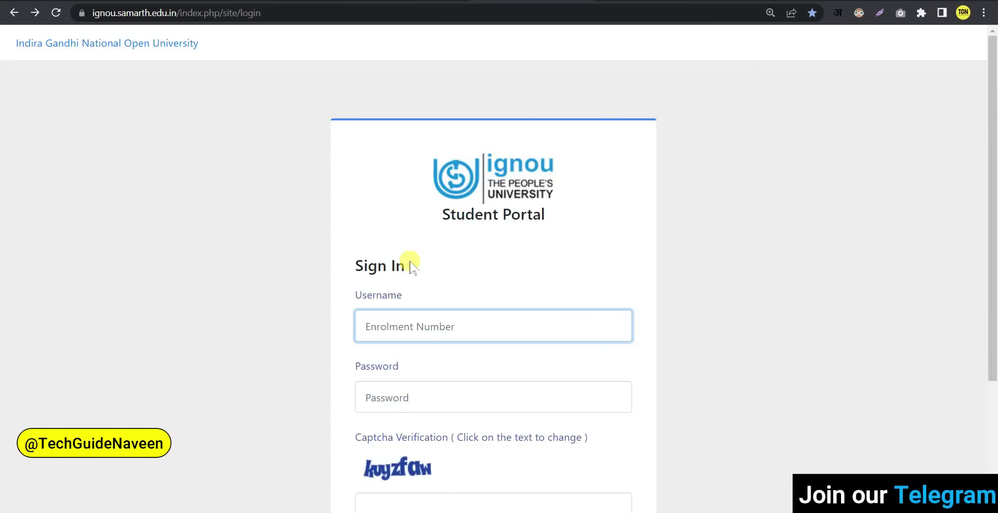
pyautogui.scroll(-2, 410, 260)
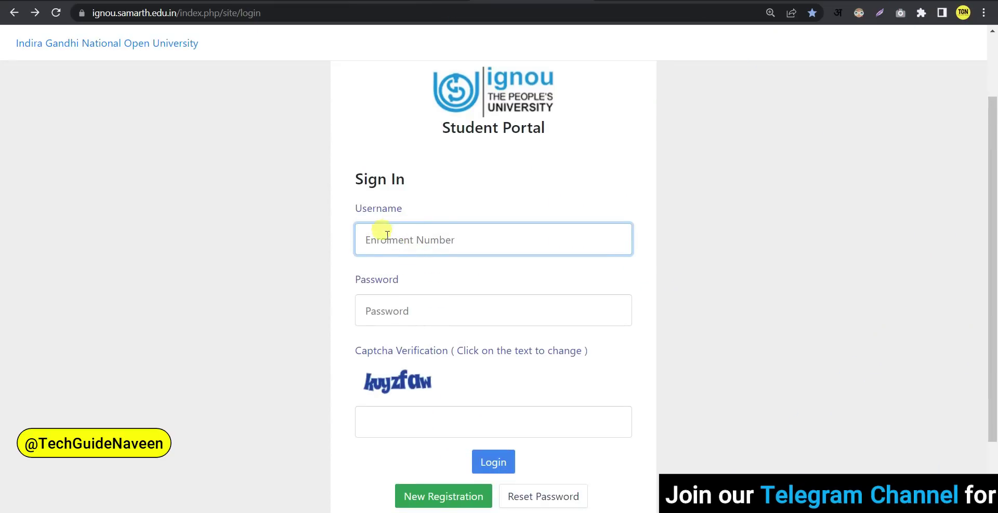
pyautogui.click(380, 310)
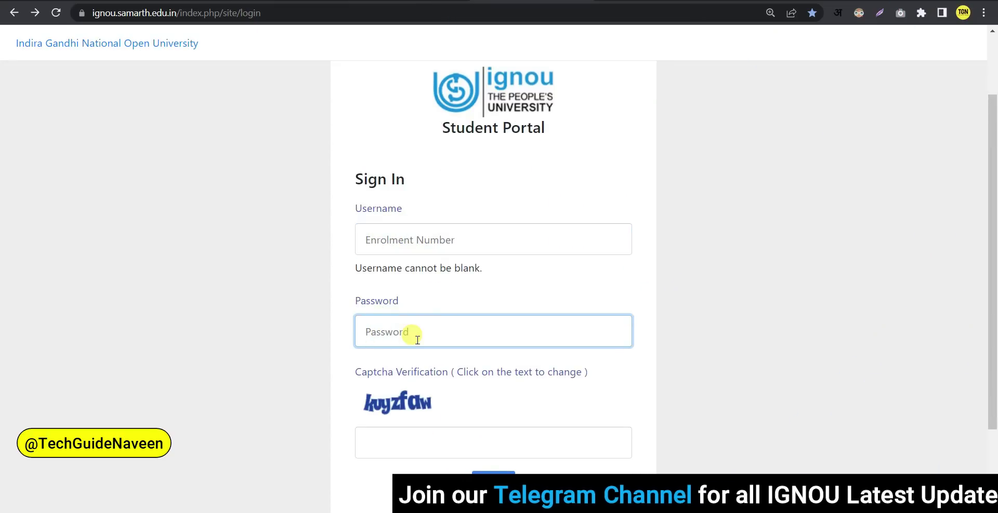
pyautogui.scroll(-2, 411, 332)
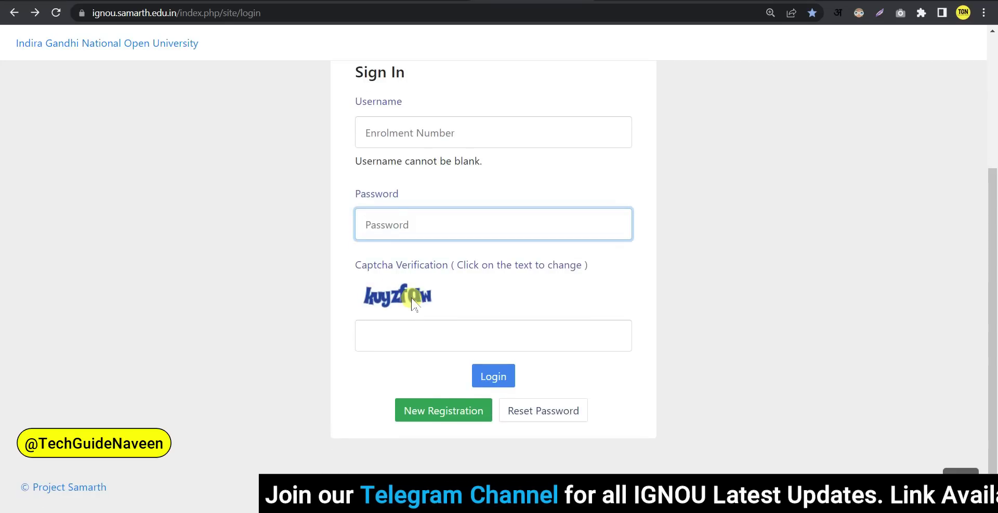
pyautogui.click(437, 341)
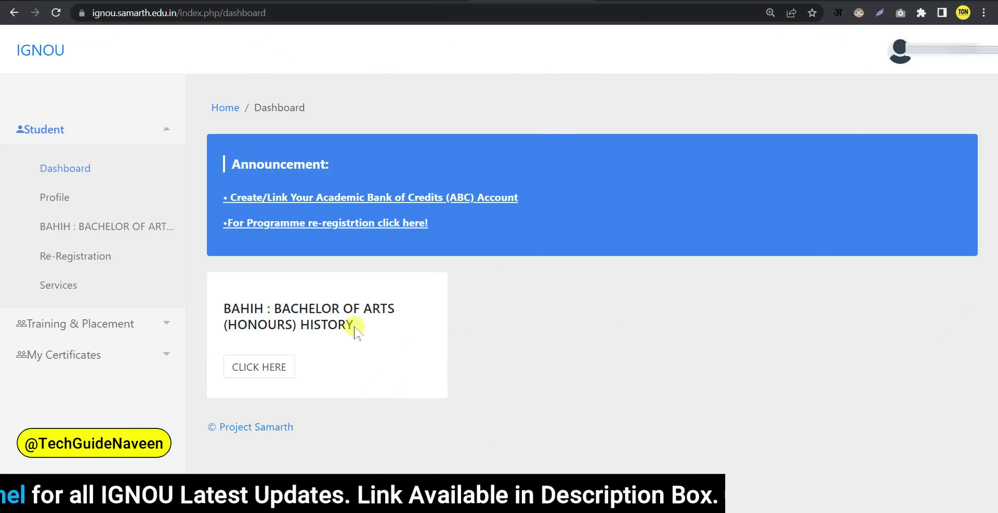
# Open the BAHIH : Bachelor of Arts (Honours) History programme page from the student dashboard.
pyautogui.moveTo(353, 326); pyautogui.dragTo(223, 309)
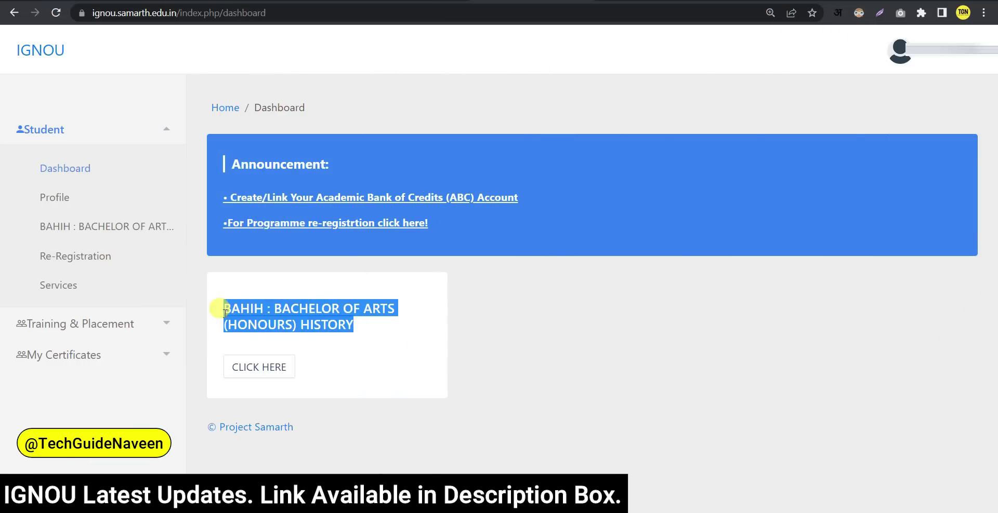
pyautogui.click(304, 320)
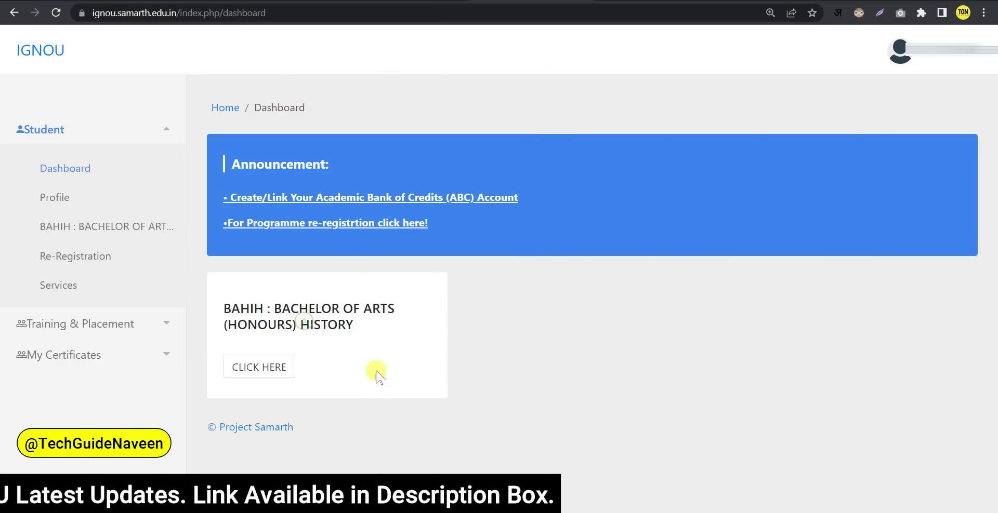
pyautogui.click(260, 379)
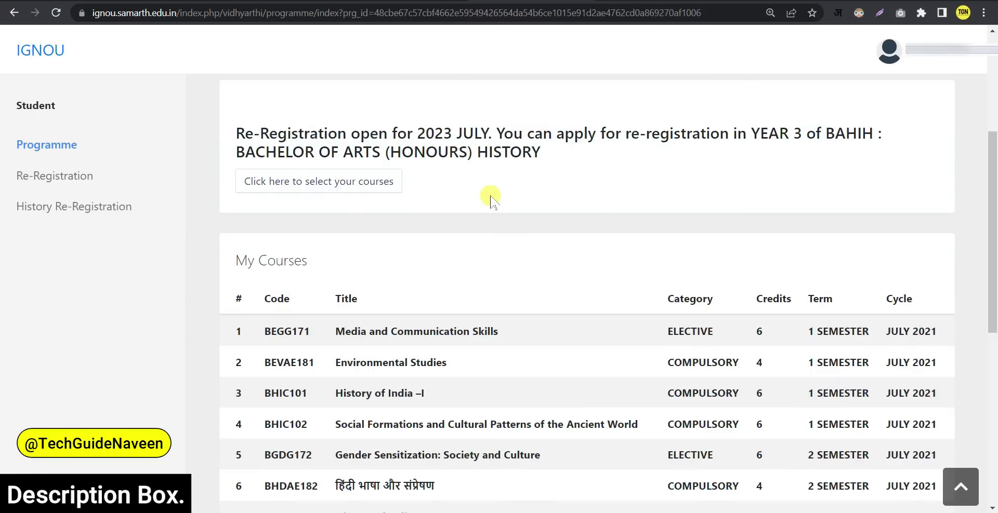
# Open the course selection for year 3 re-registration and opt for study material in digital form with the 15% fee discount.
pyautogui.moveTo(235, 133); pyautogui.dragTo(846, 146)
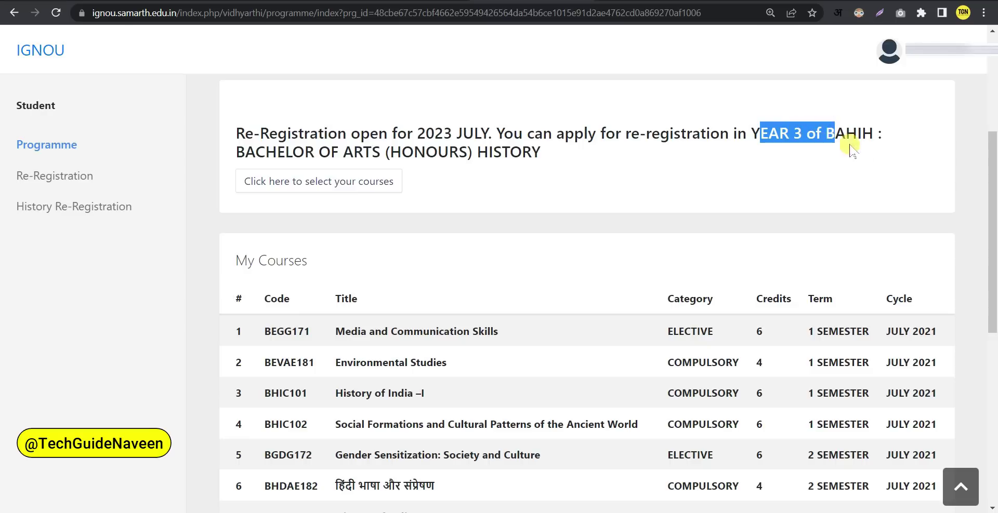
pyautogui.click(883, 149)
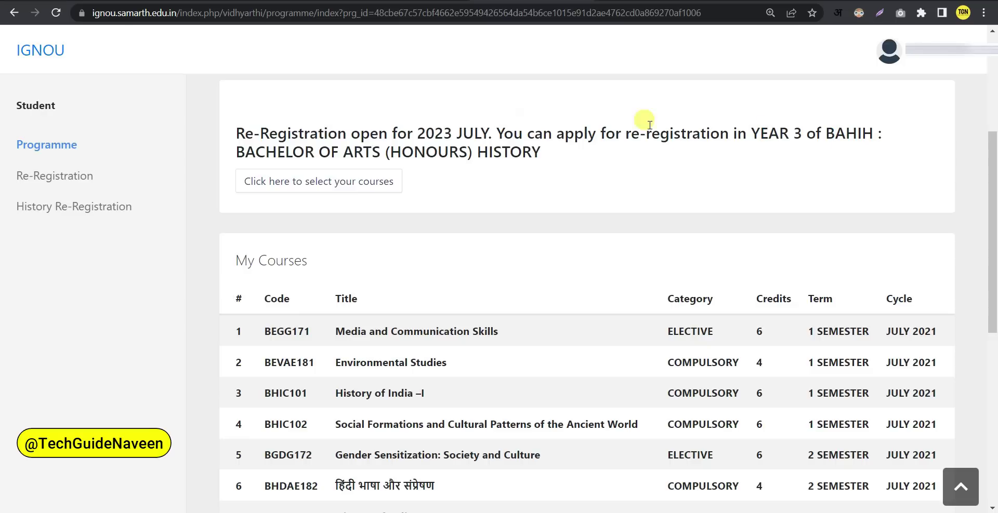
pyautogui.click(399, 189)
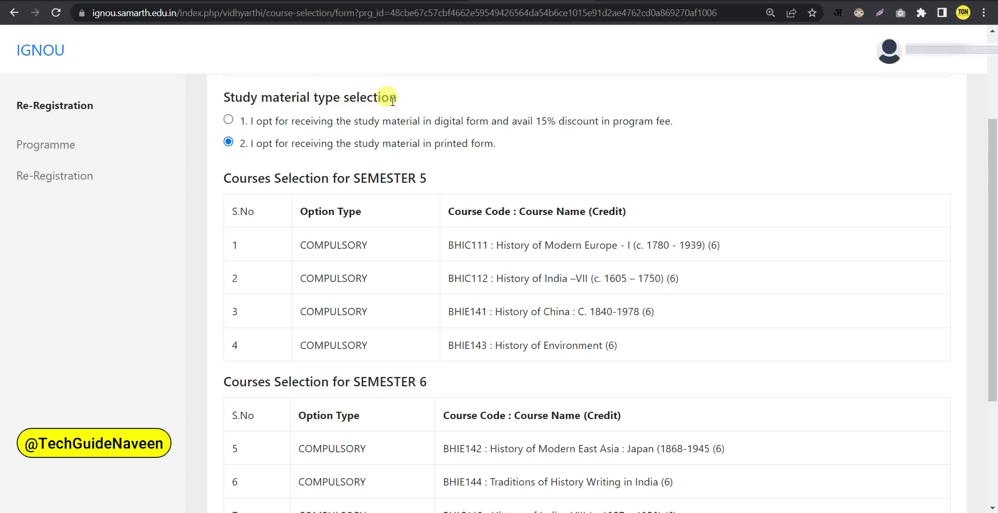
pyautogui.click(228, 121)
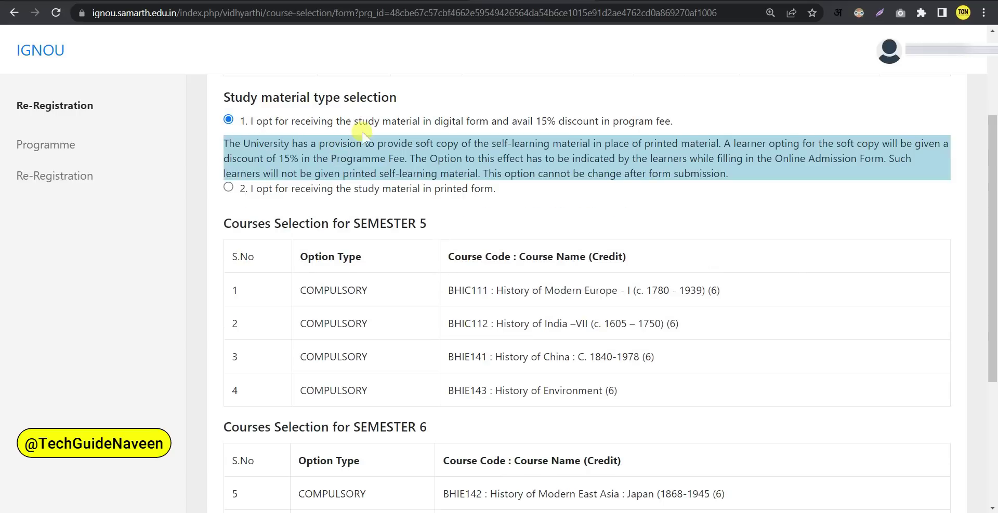
# Examine the wording of the digital study material option and its 15% programme fee discount.
pyautogui.moveTo(354, 123); pyautogui.dragTo(469, 122)
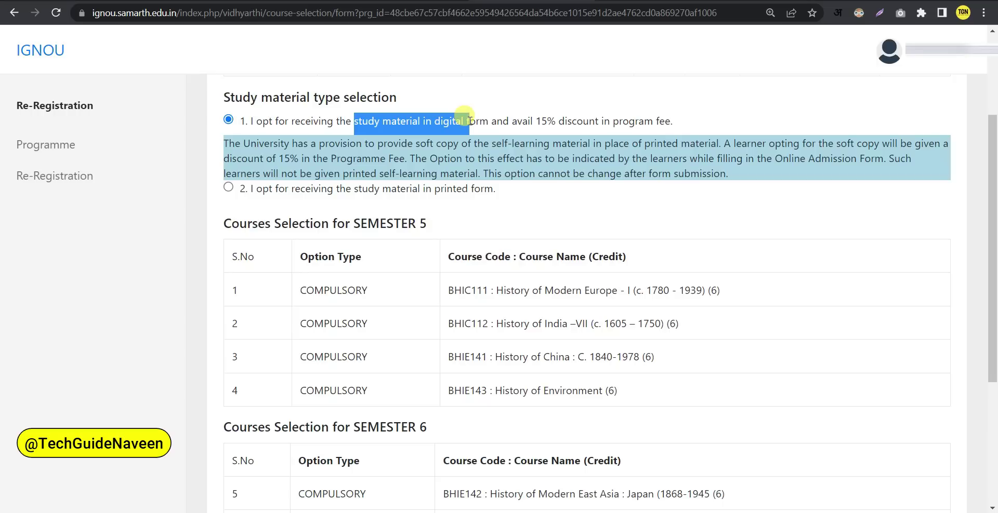
pyautogui.click(451, 122)
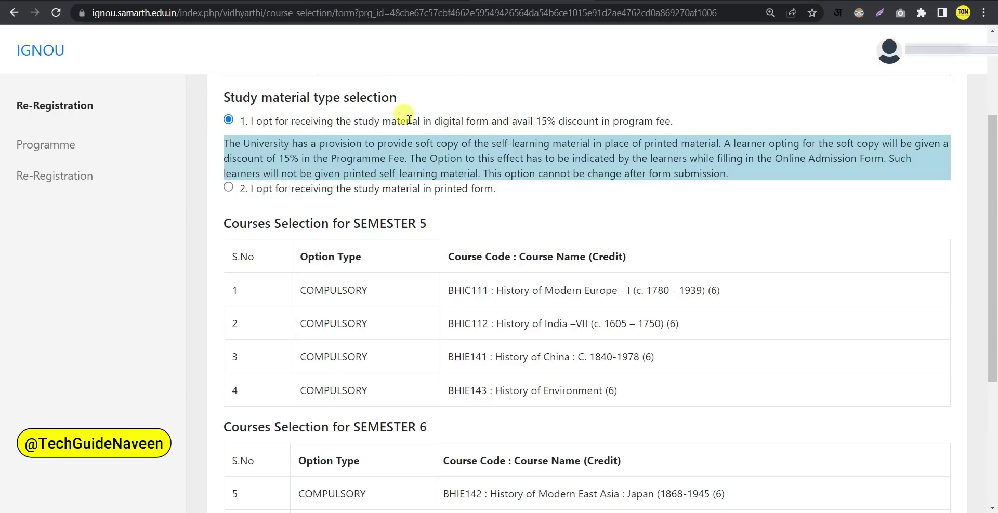
pyautogui.moveTo(293, 121); pyautogui.dragTo(428, 121)
pyautogui.click(488, 122)
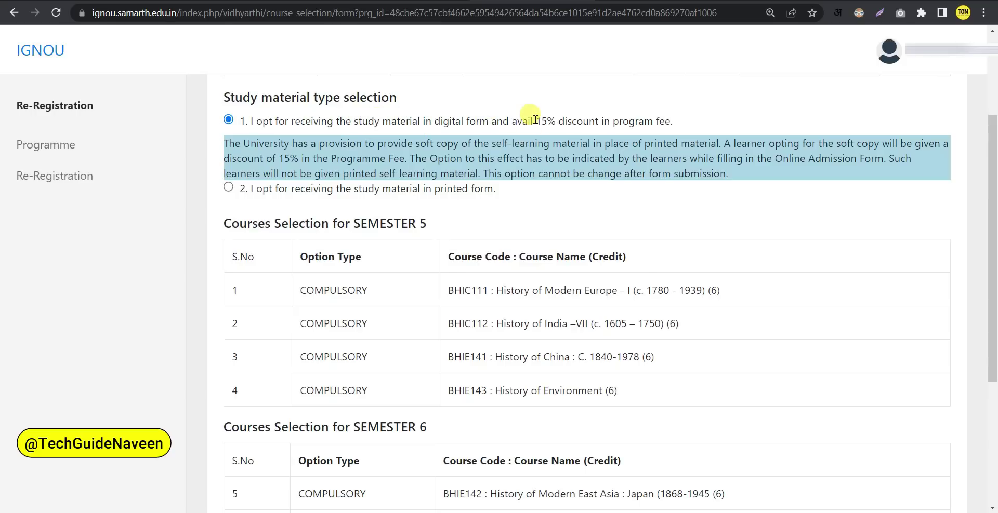
pyautogui.moveTo(537, 123); pyautogui.dragTo(672, 121)
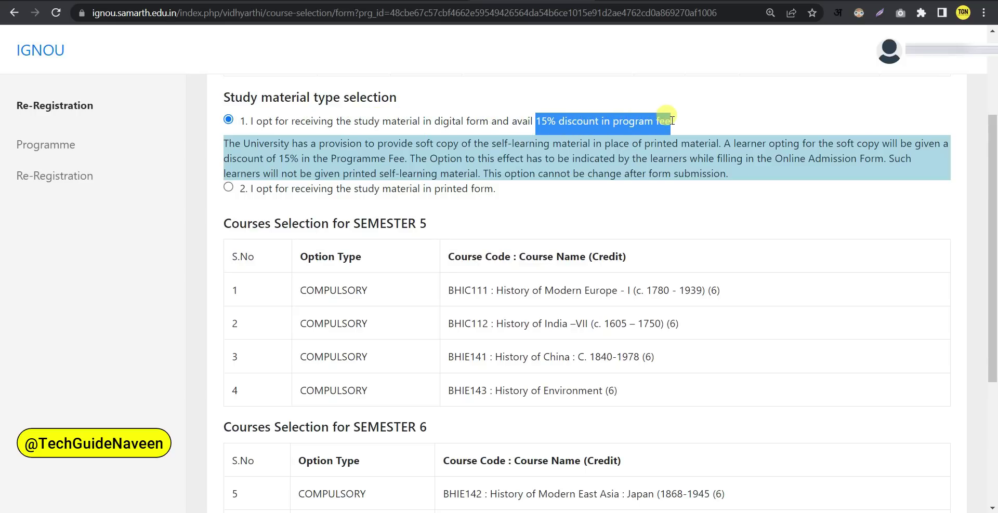
pyautogui.click(512, 135)
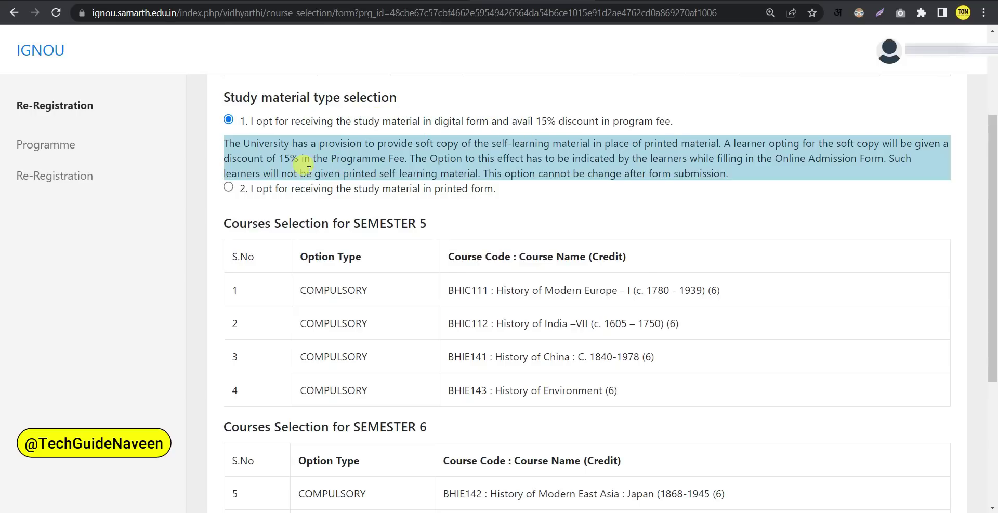
# Change the study material choice to receiving it in printed form.
pyautogui.click(228, 189)
pyautogui.moveTo(250, 144)
pyautogui.mouseDown()
pyautogui.moveTo(491, 141)
pyautogui.moveTo(285, 157)
pyautogui.moveTo(251, 145)
pyautogui.mouseUp()
pyautogui.click(496, 145)
pyautogui.click(333, 142)
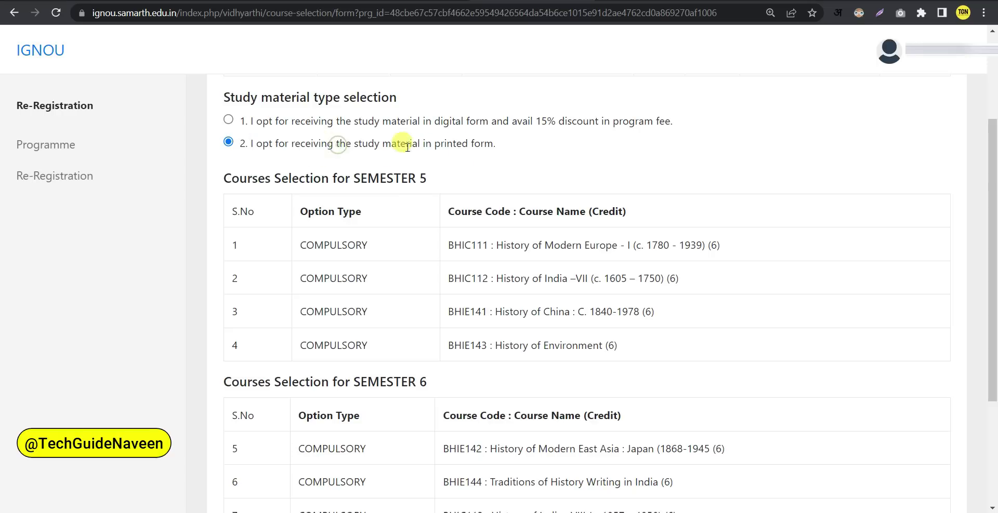
pyautogui.moveTo(396, 117); pyautogui.dragTo(532, 120)
pyautogui.click(400, 118)
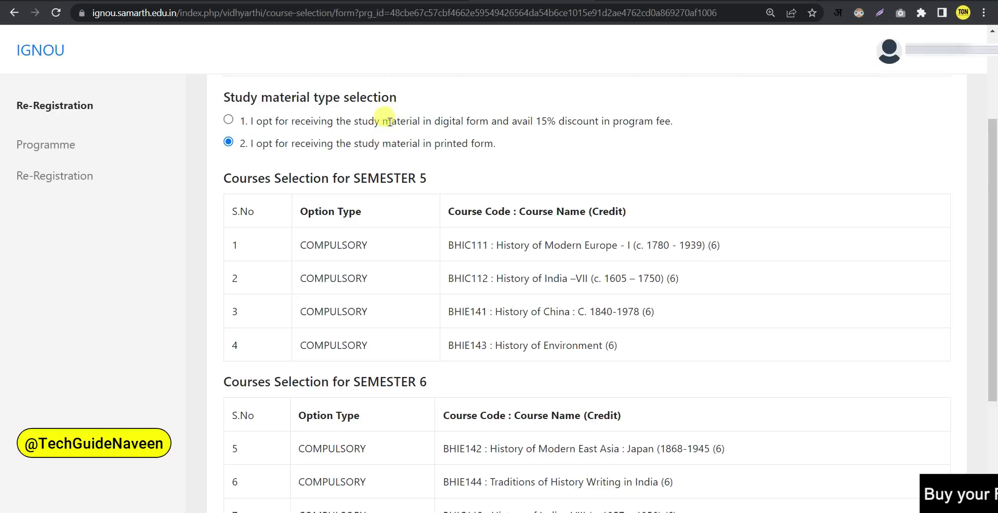
pyautogui.moveTo(383, 121); pyautogui.dragTo(466, 120)
pyautogui.moveTo(351, 143); pyautogui.dragTo(496, 145)
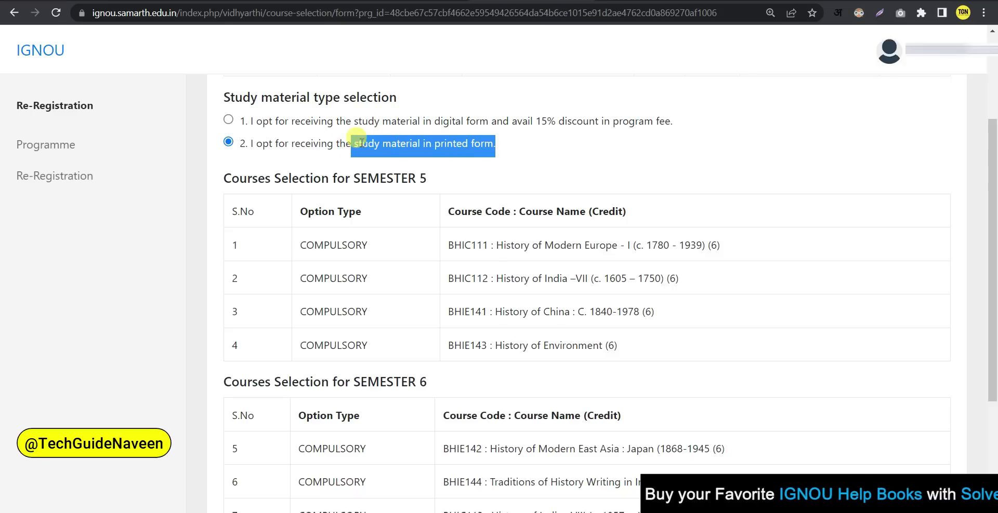
pyautogui.click(428, 143)
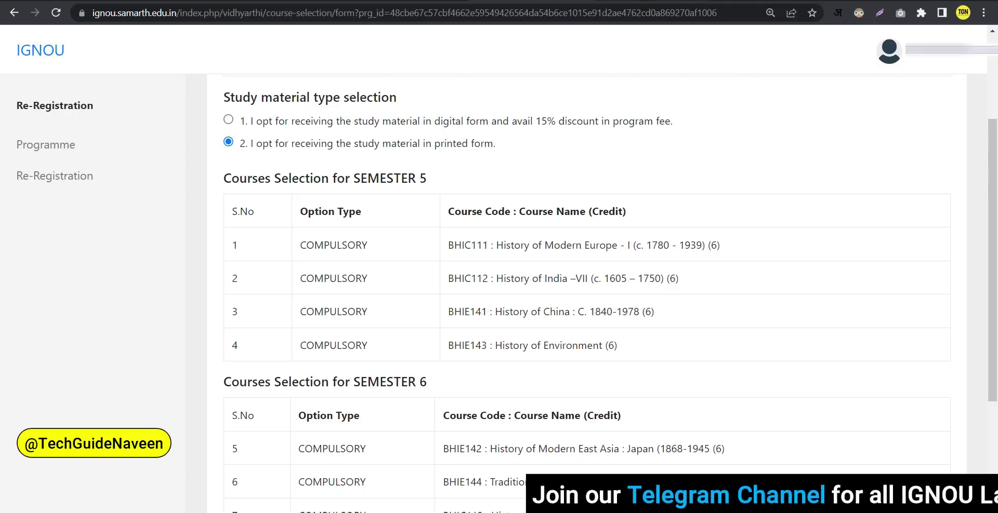
pyautogui.click(624, 2)
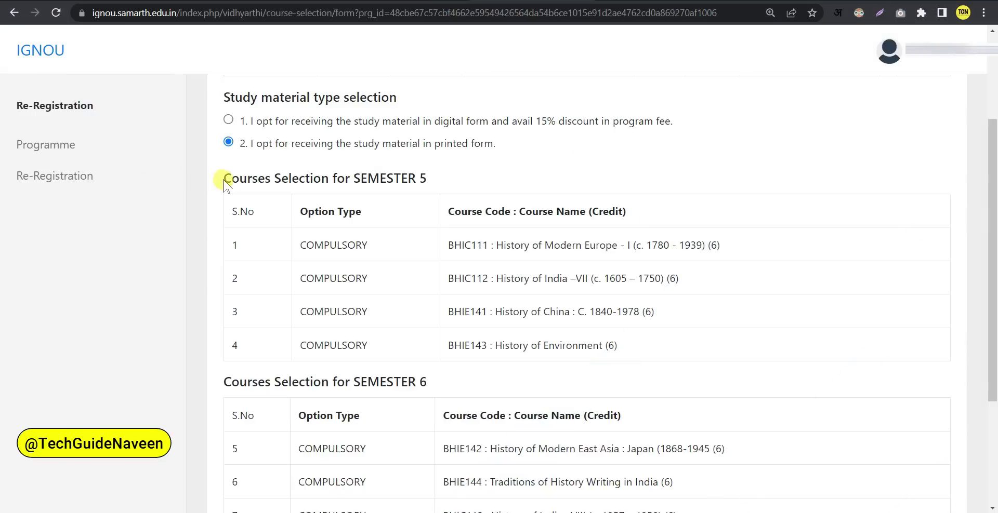
# Examine the option types and course names listed for semester 5 and semester 6 in the course selection.
pyautogui.moveTo(223, 178); pyautogui.dragTo(437, 188)
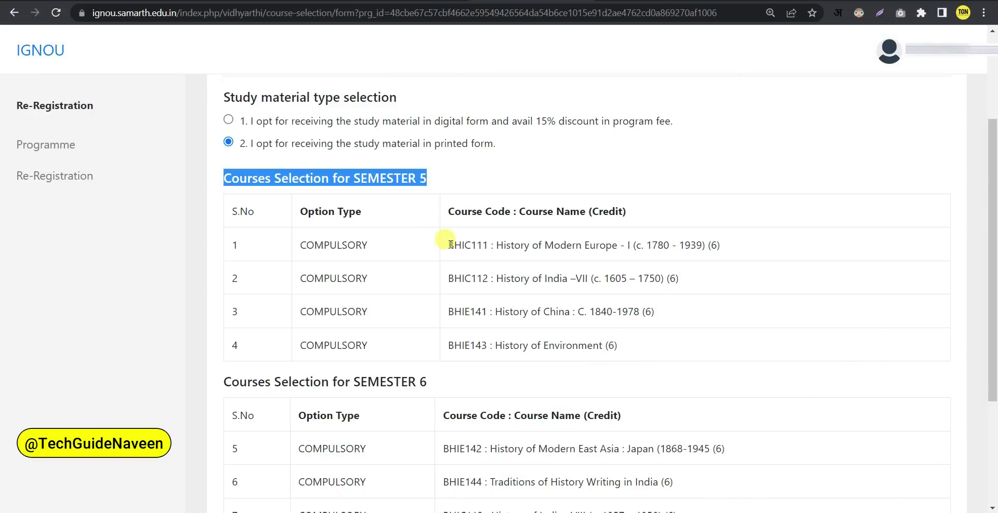
pyautogui.click(395, 244)
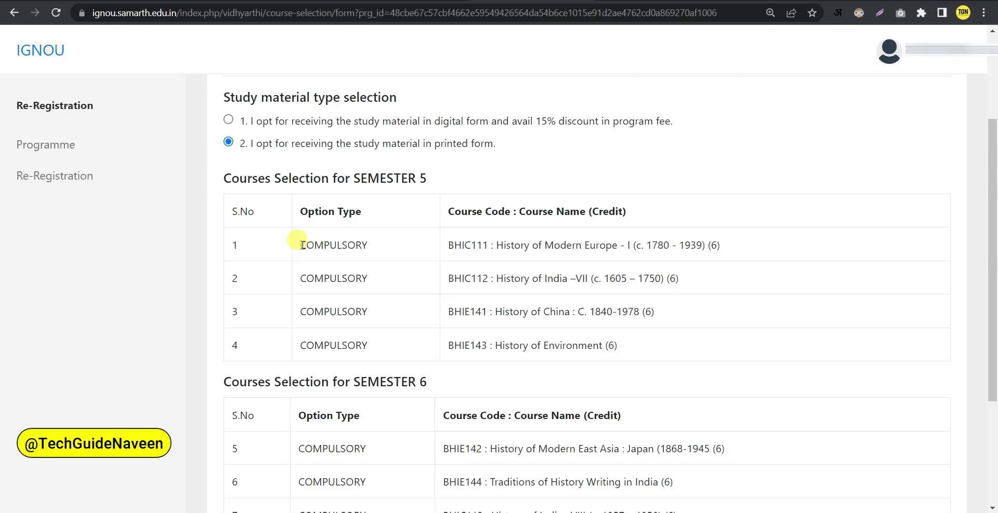
pyautogui.moveTo(297, 244); pyautogui.dragTo(366, 245)
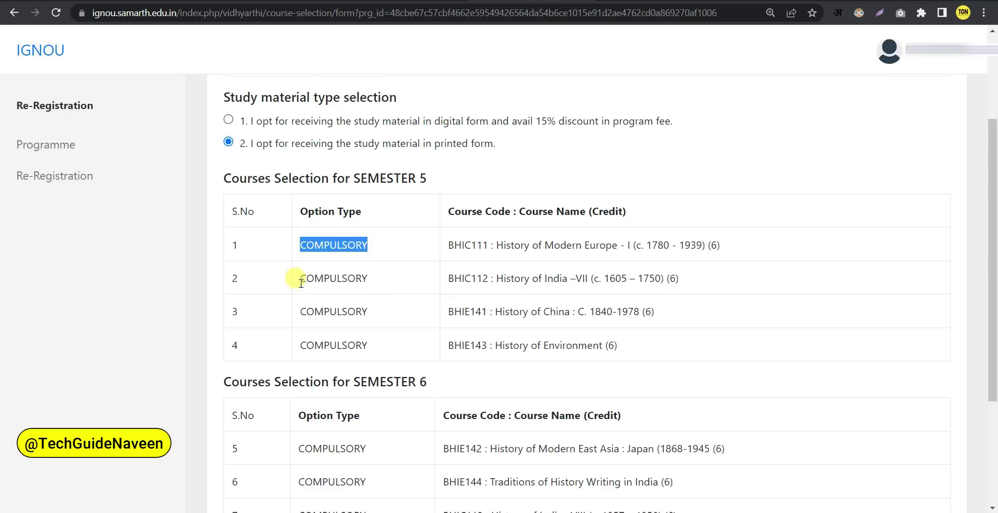
pyautogui.click(518, 348)
pyautogui.scroll(-2, 514, 346)
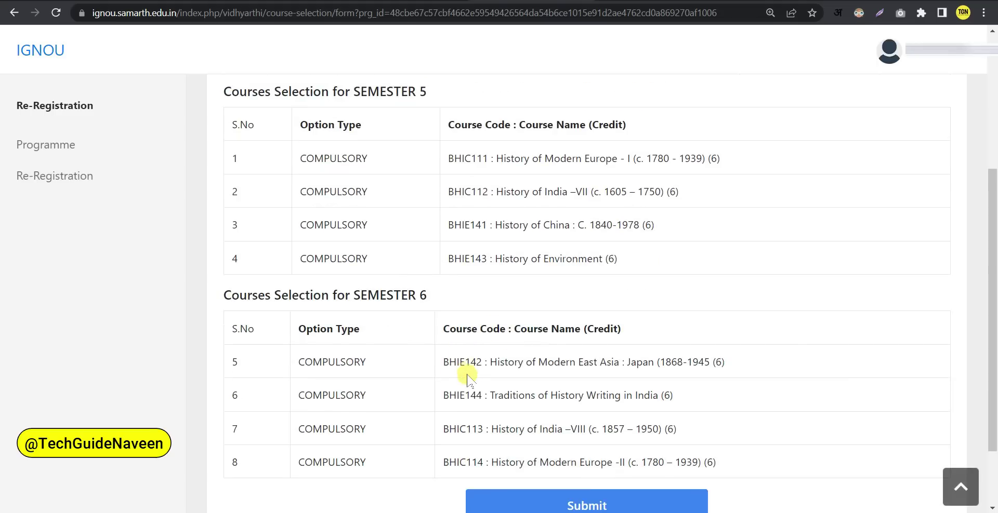
pyautogui.scroll(-2, 463, 372)
pyautogui.scroll(2, 463, 338)
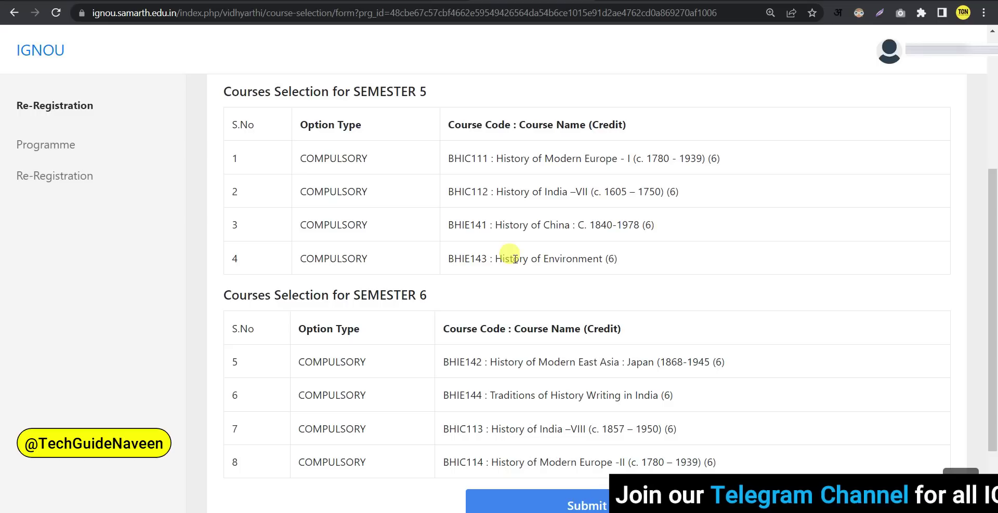
pyautogui.moveTo(445, 258); pyautogui.dragTo(621, 260)
pyautogui.click(520, 260)
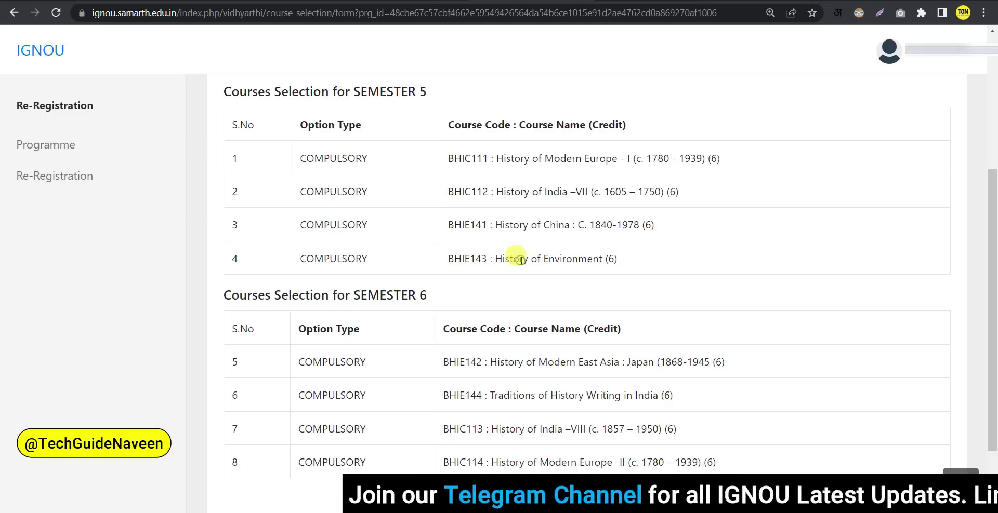
pyautogui.moveTo(447, 225); pyautogui.dragTo(652, 227)
pyautogui.click(653, 225)
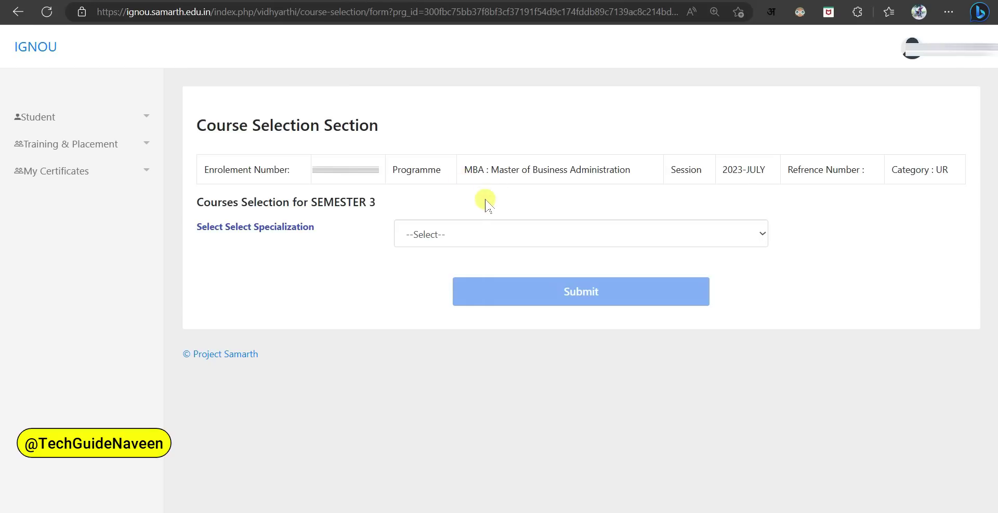
# Switch to the MBA semester 3 course selection and preview the courses for the Financial Management, Marketing Management and Service Management specializations.
pyautogui.click(440, 235)
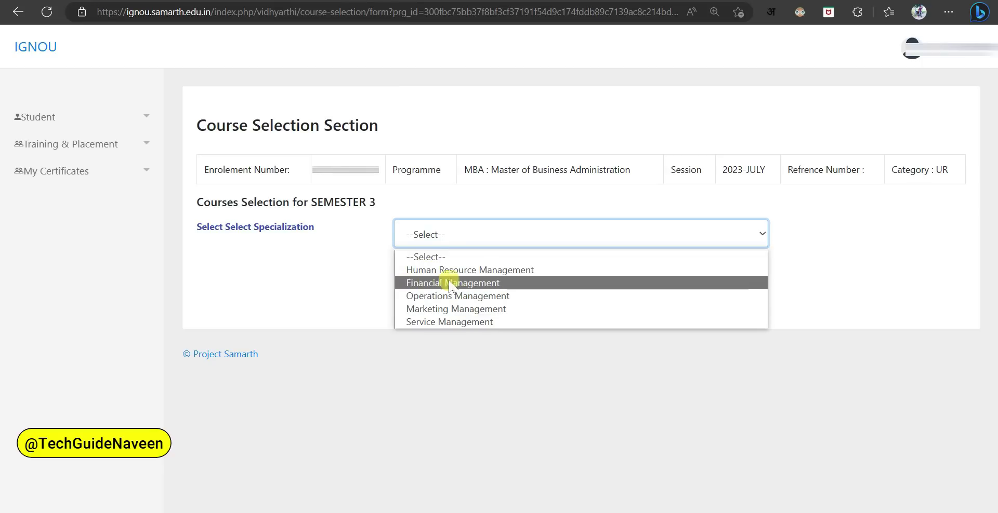
pyautogui.click(486, 287)
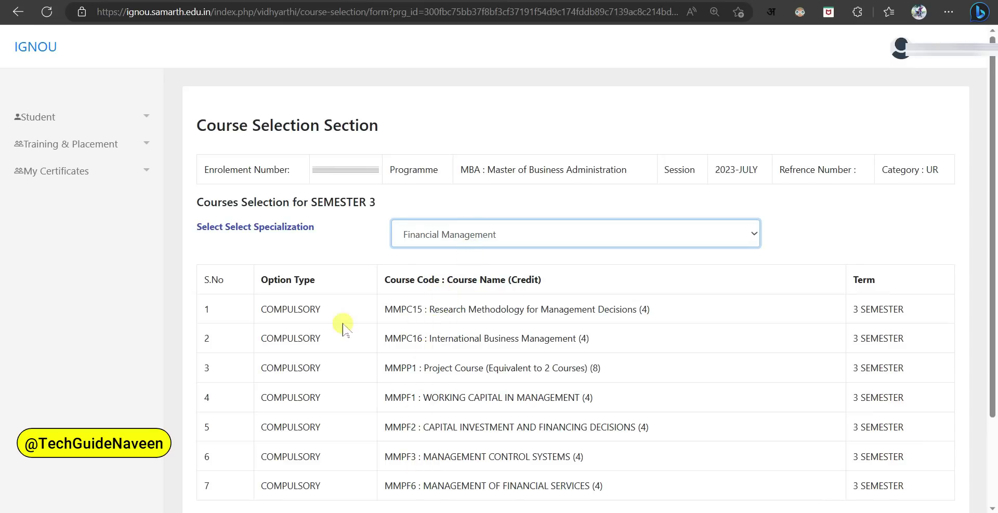
pyautogui.click(293, 309)
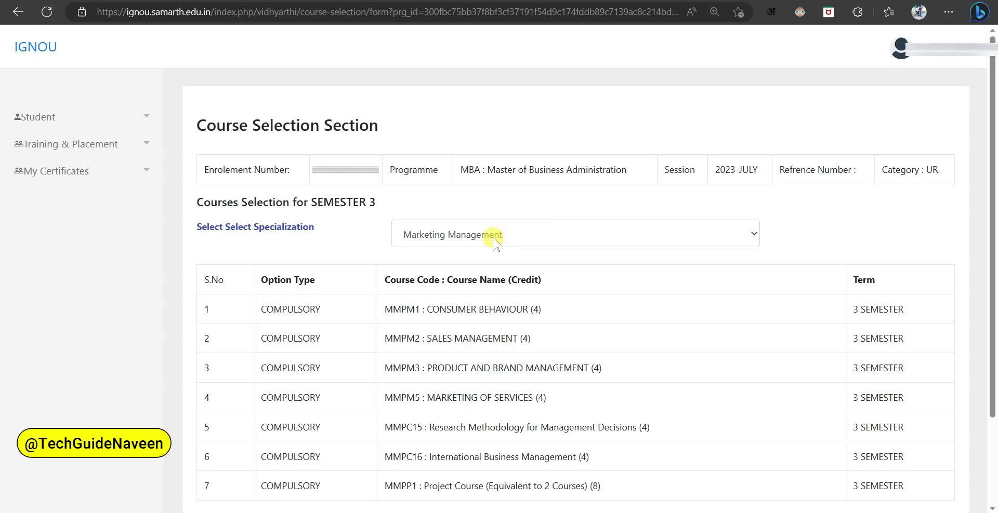
pyautogui.click(494, 235)
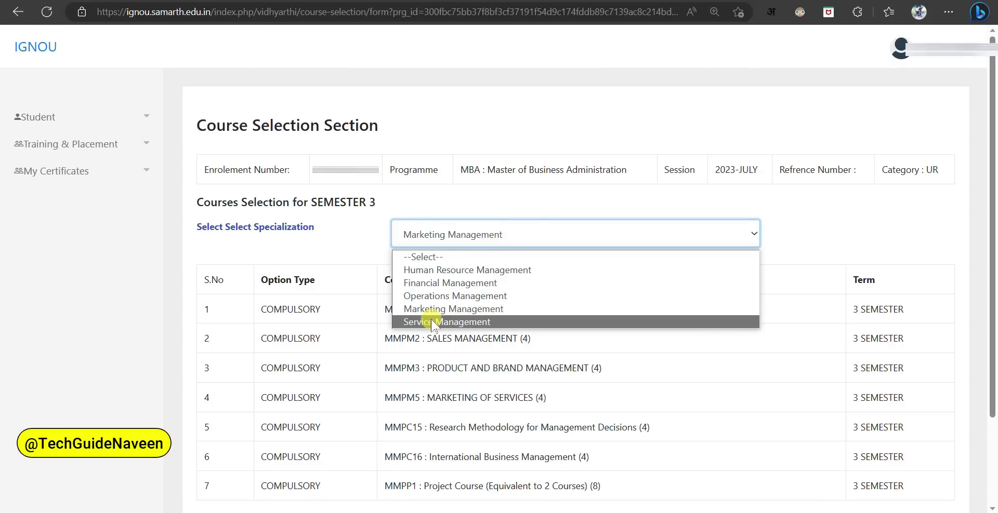
pyautogui.click(455, 323)
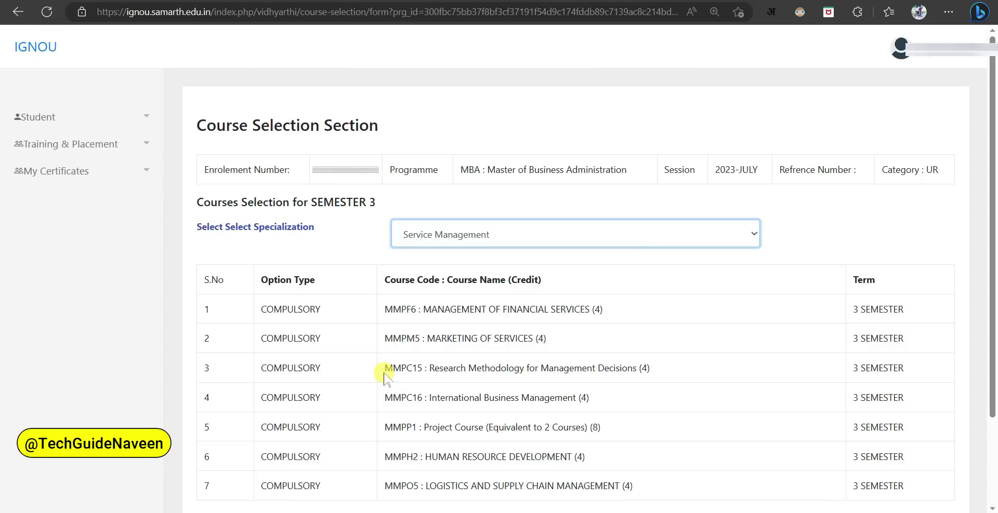
pyautogui.click(457, 237)
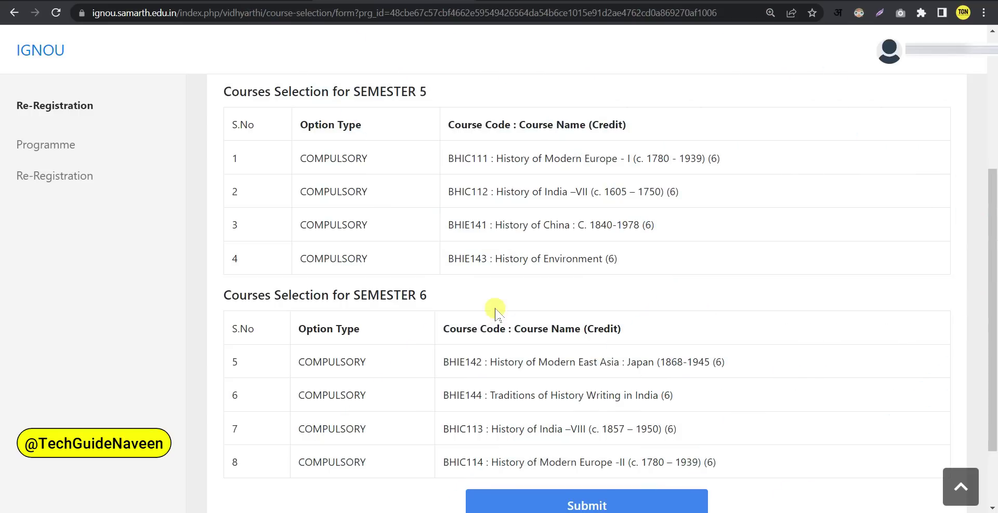
# Return to the BAHIH course selection form and submit the semester 5 and 6 courses.
pyautogui.scroll(-2, 496, 312)
pyautogui.click(553, 431)
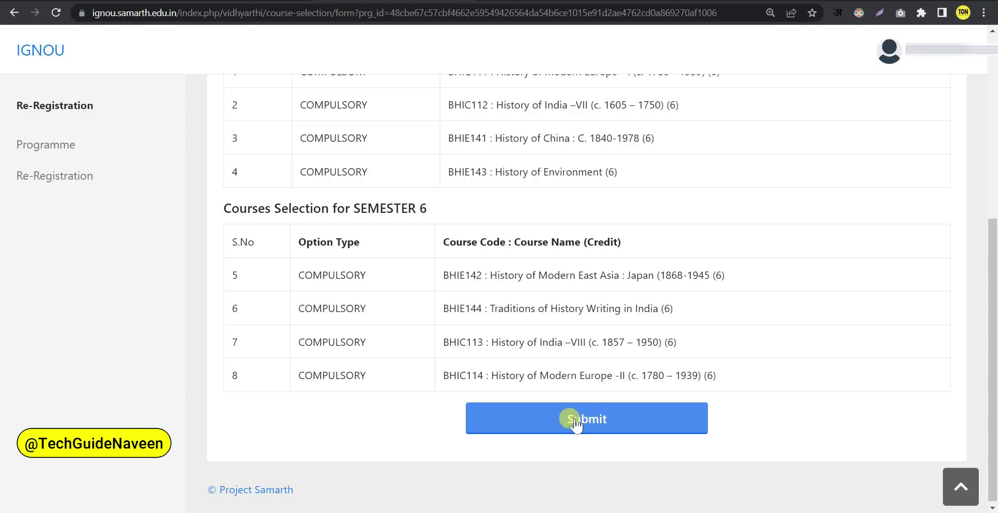
pyautogui.click(575, 424)
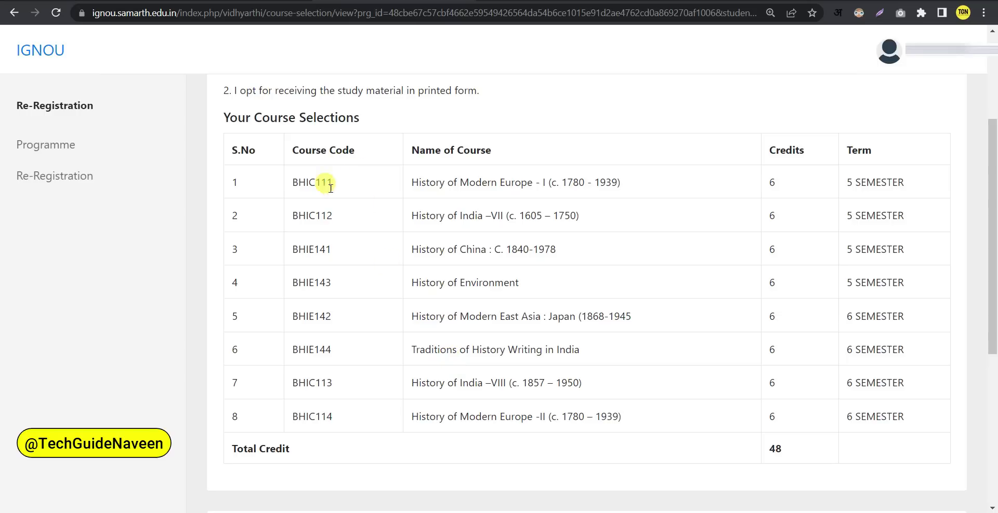
# Check the chosen study material type, the selected courses and the total re-registration fee in the summary.
pyautogui.moveTo(233, 90); pyautogui.dragTo(485, 91)
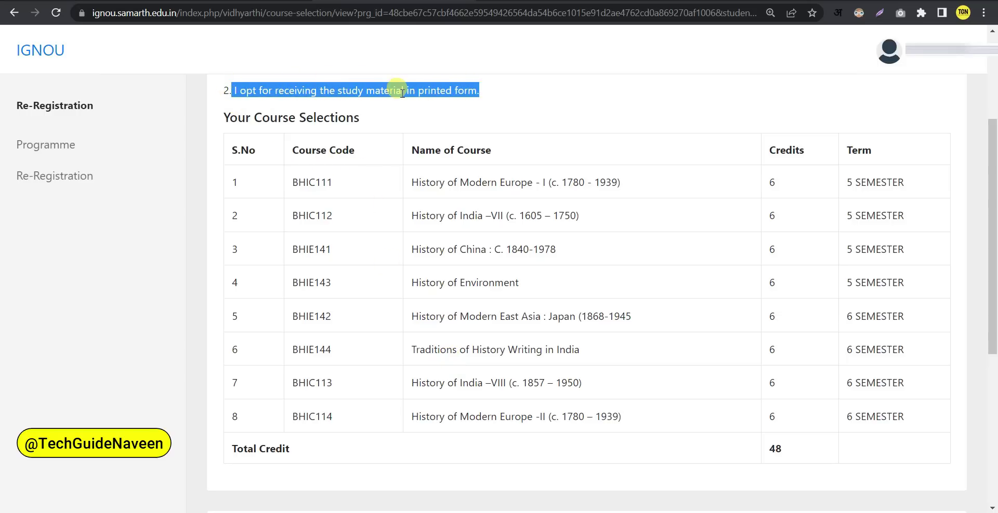
pyautogui.click(434, 207)
pyautogui.scroll(-6, 570, 291)
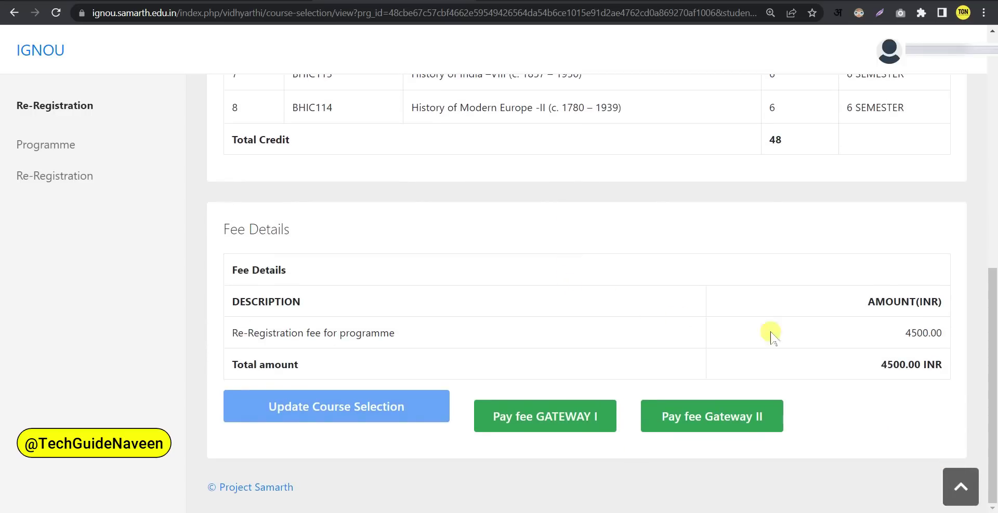
pyautogui.moveTo(882, 367); pyautogui.dragTo(944, 373)
pyautogui.click(871, 372)
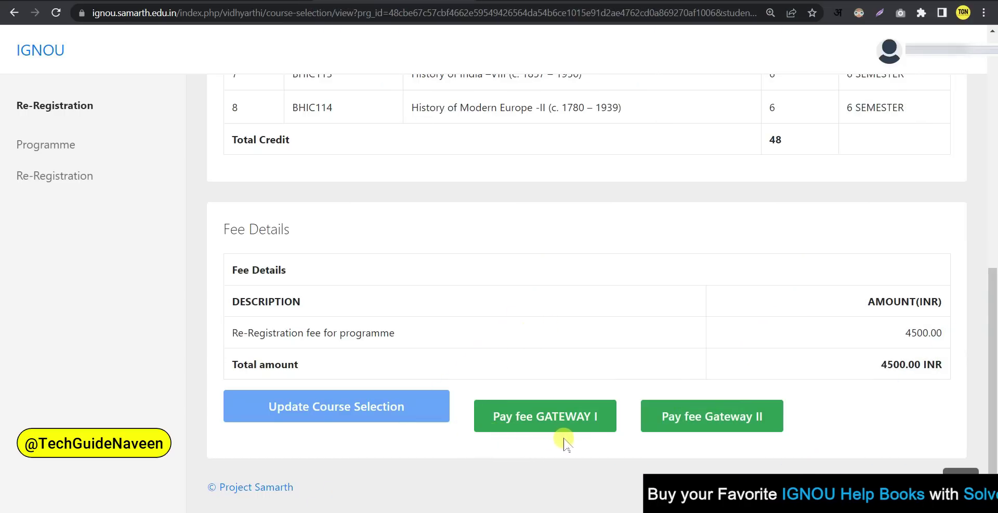
# Start the re-registration fee payment through Gateway I and choose card as the payment method.
pyautogui.click(574, 416)
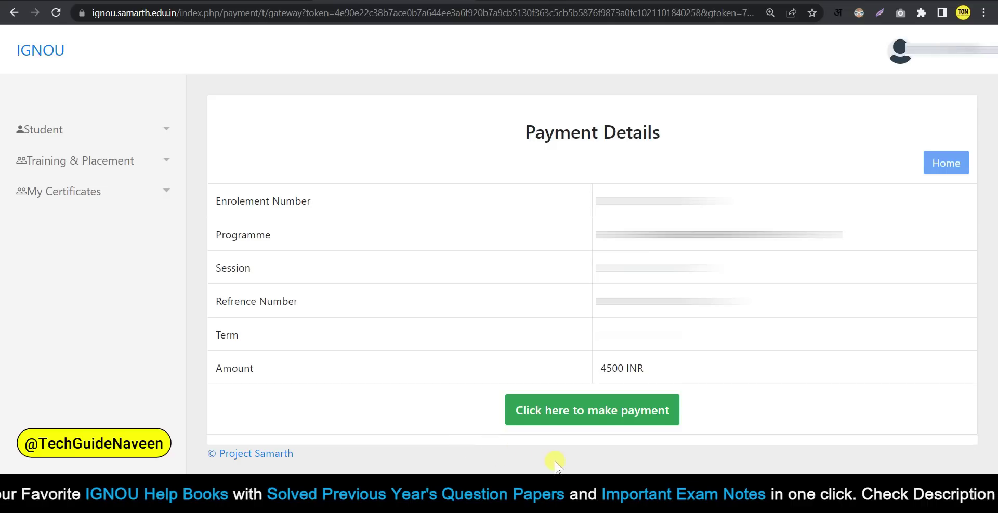
pyautogui.click(597, 422)
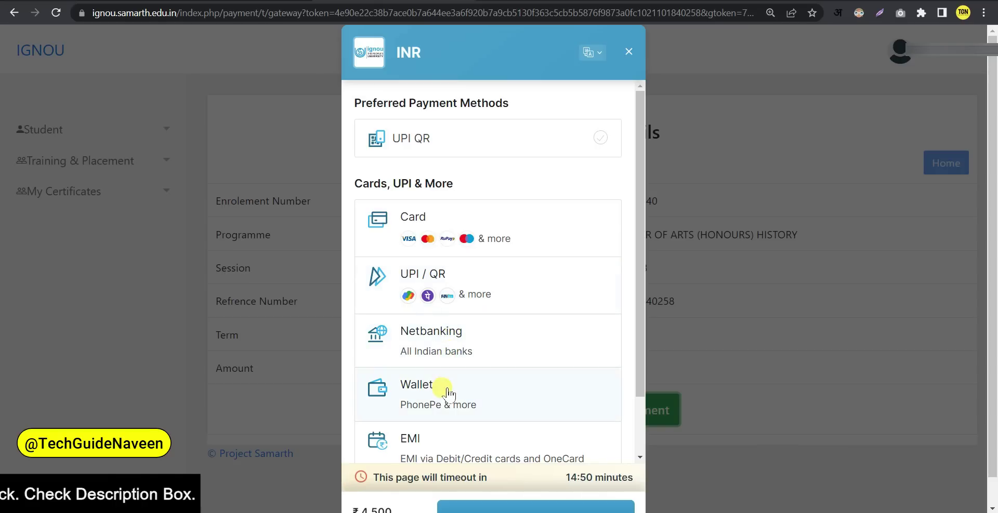
pyautogui.scroll(-2, 488, 400)
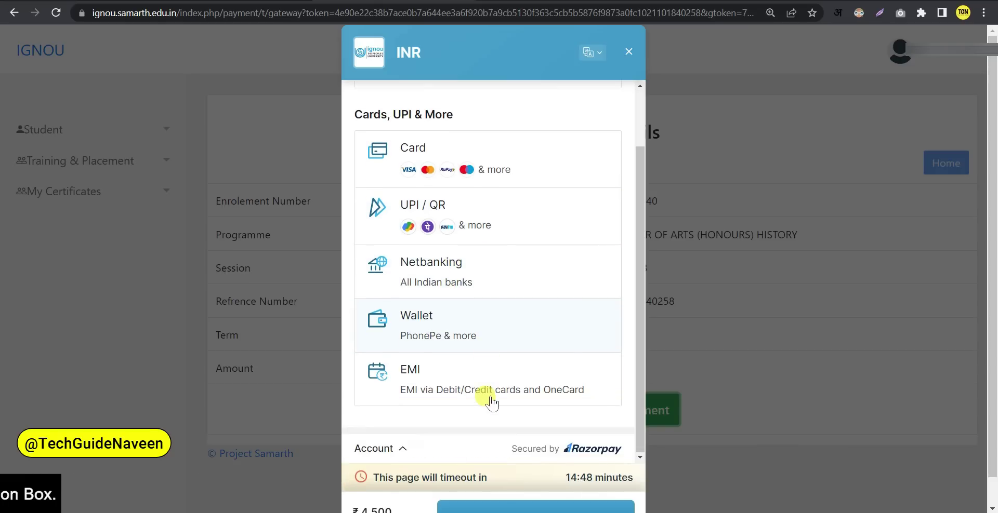
pyautogui.scroll(2, 489, 397)
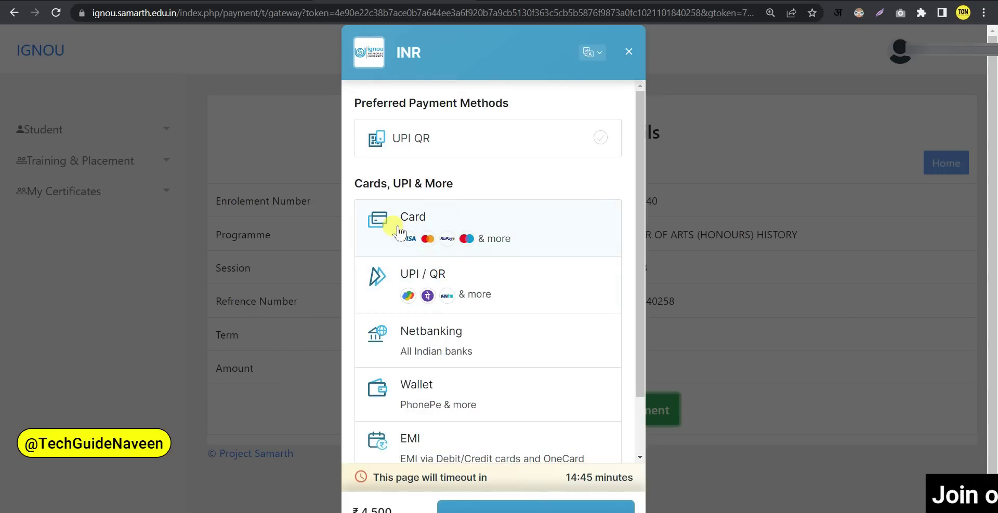
pyautogui.click(431, 229)
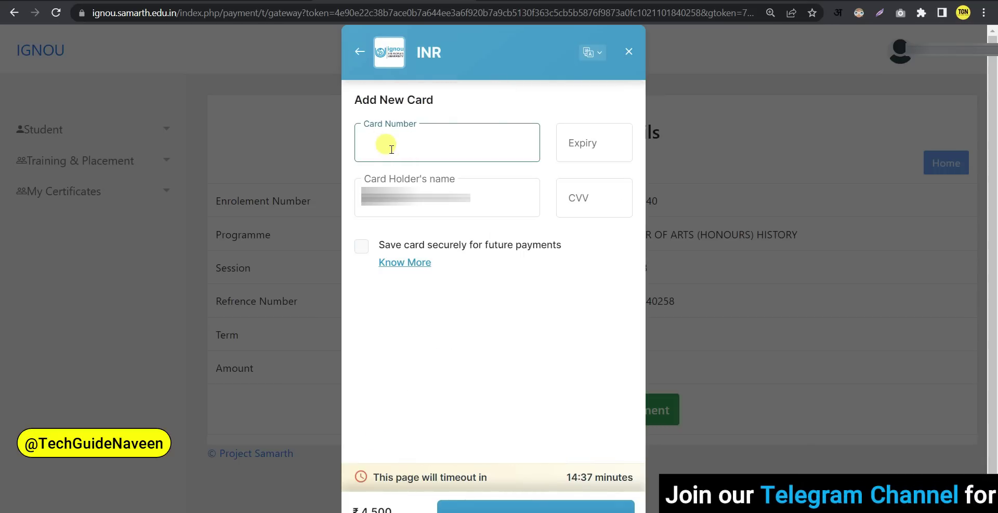
# Go through the expiry, card holder's name and CVV fields of the new card form without filling them in.
pyautogui.click(582, 150)
pyautogui.click(478, 216)
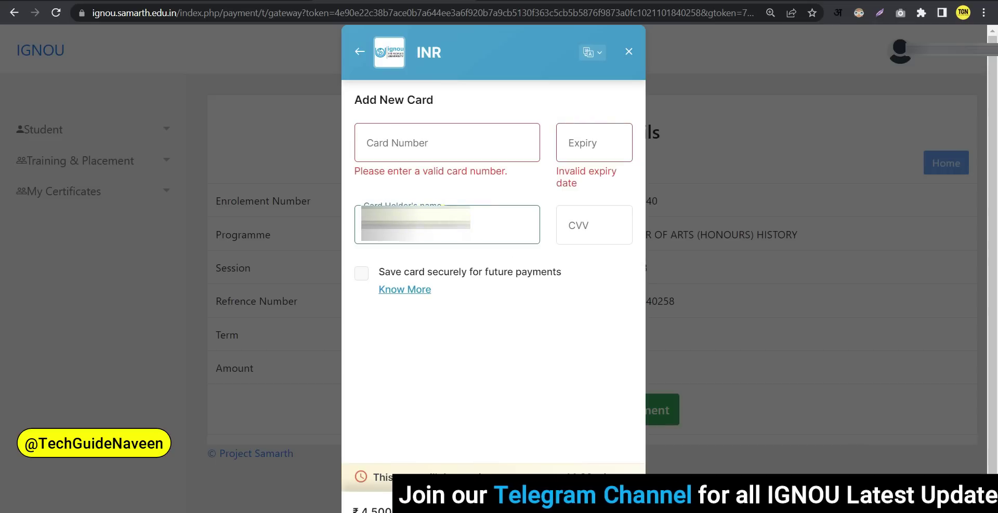
pyautogui.click(601, 227)
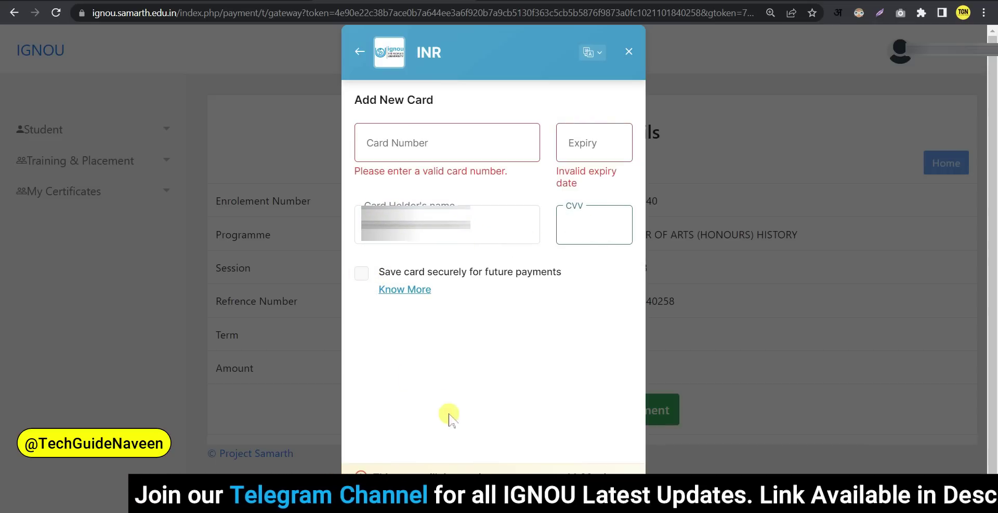
# Examine the UPI / QR payment option with its QR code and UPI ID field, then return to the payment methods.
pyautogui.hotkey('ctrl', '-')
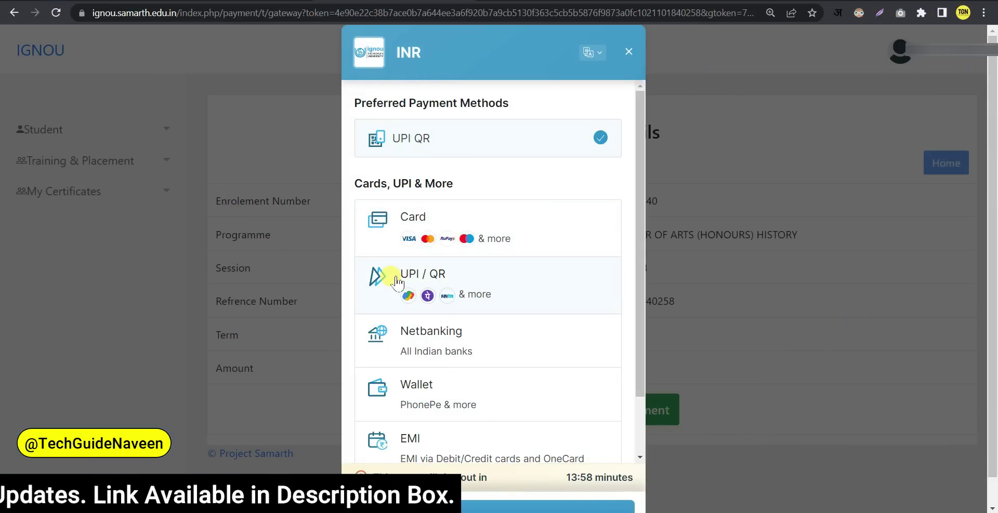
pyautogui.click(444, 282)
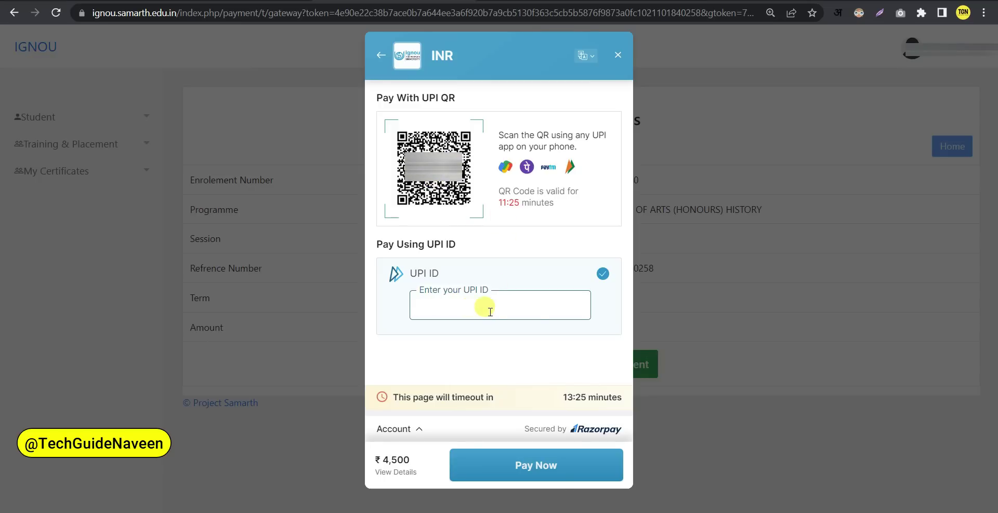
pyautogui.click(549, 472)
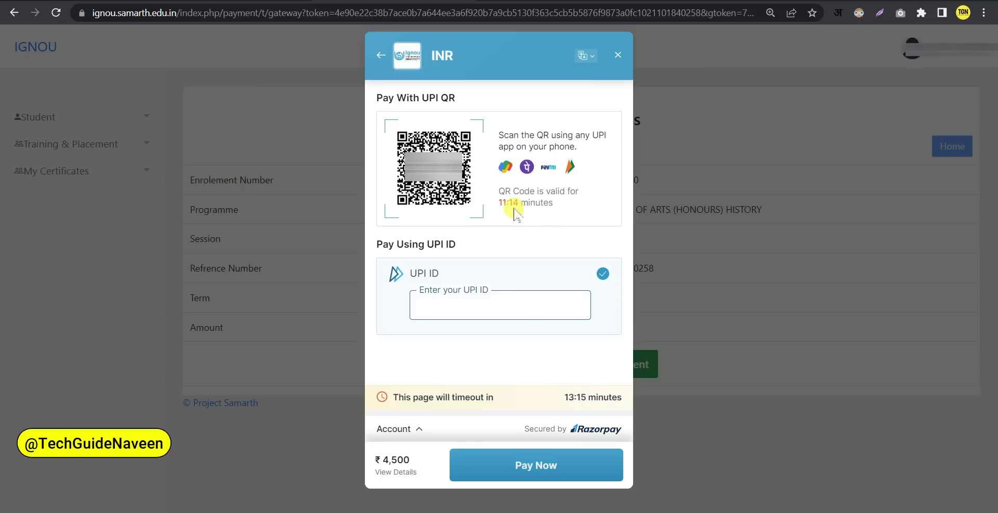
pyautogui.click(383, 56)
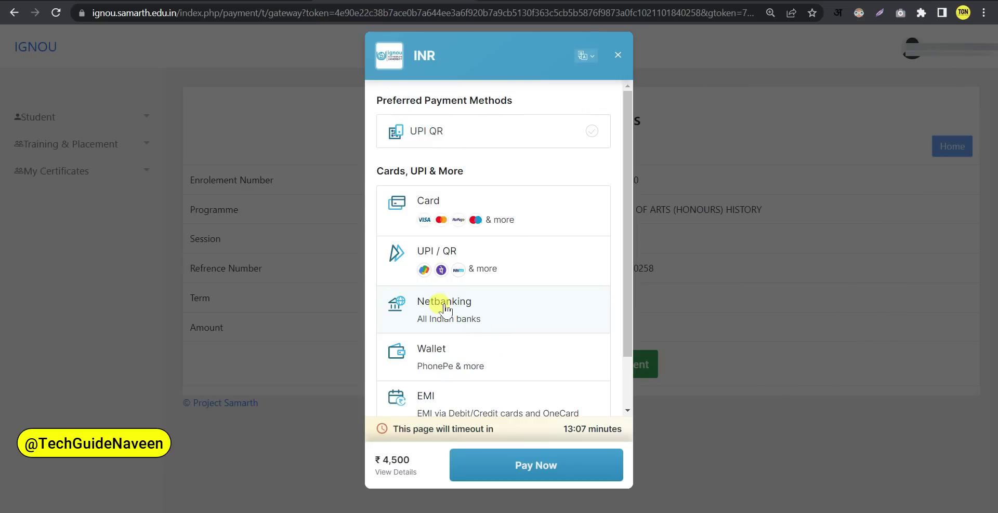
# Go through the netbanking payment option, trying IDBI and HDFC and browsing the full list of banks.
pyautogui.click(445, 310)
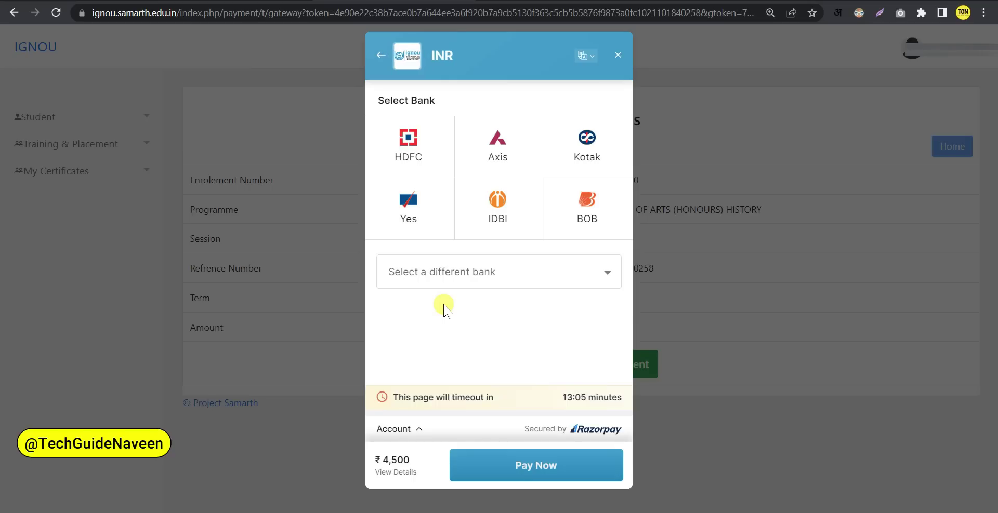
pyautogui.click(603, 275)
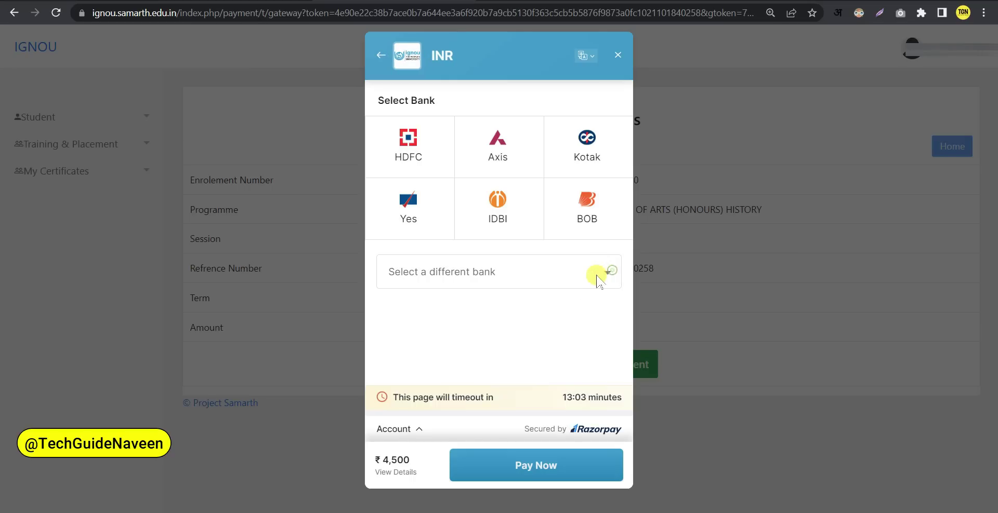
pyautogui.click(510, 229)
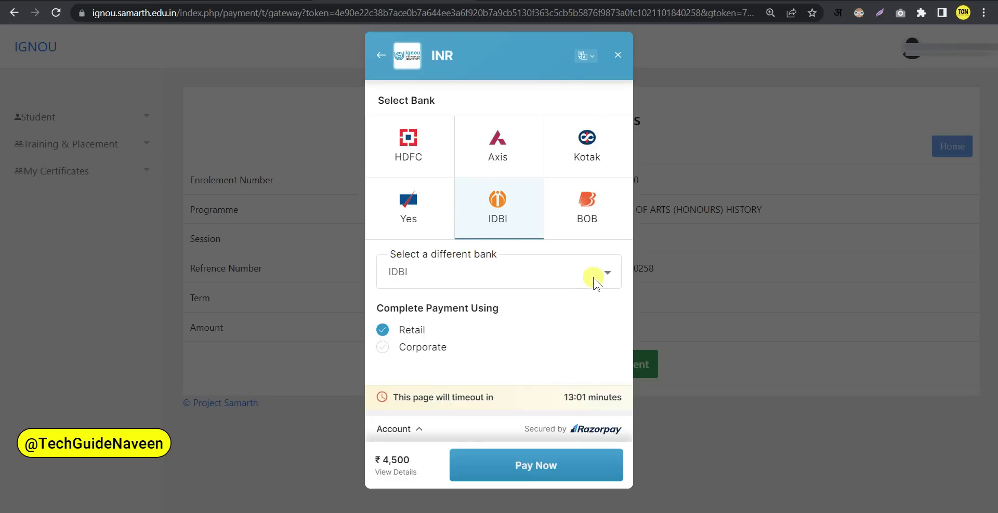
pyautogui.click(422, 158)
pyautogui.click(449, 273)
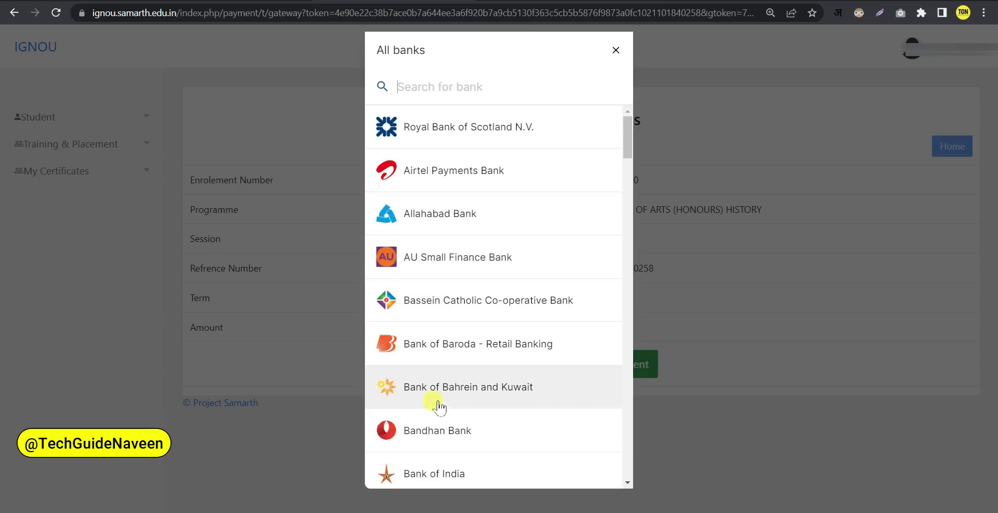
pyautogui.scroll(-14, 441, 315)
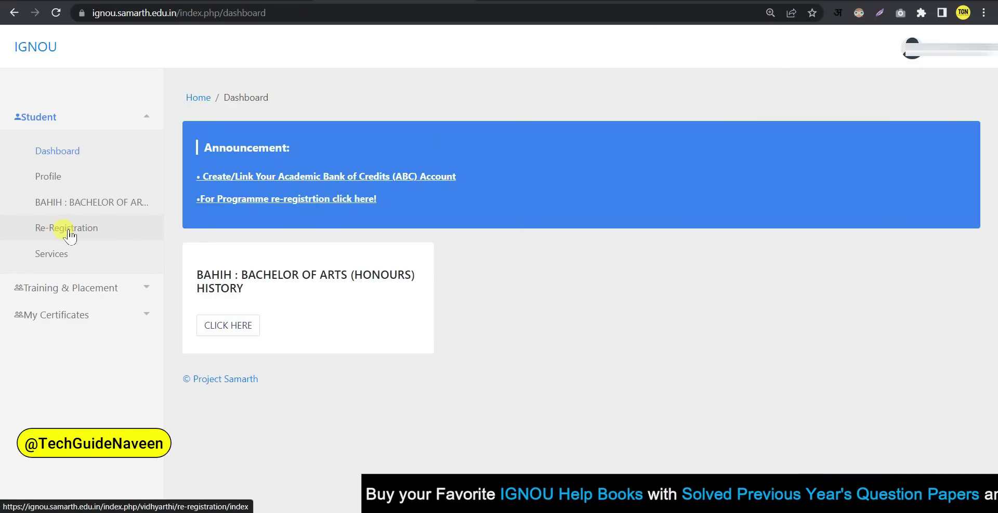
# Open the re-registration history and check the status of the July 2022 and July 2023 applications.
pyautogui.click(70, 233)
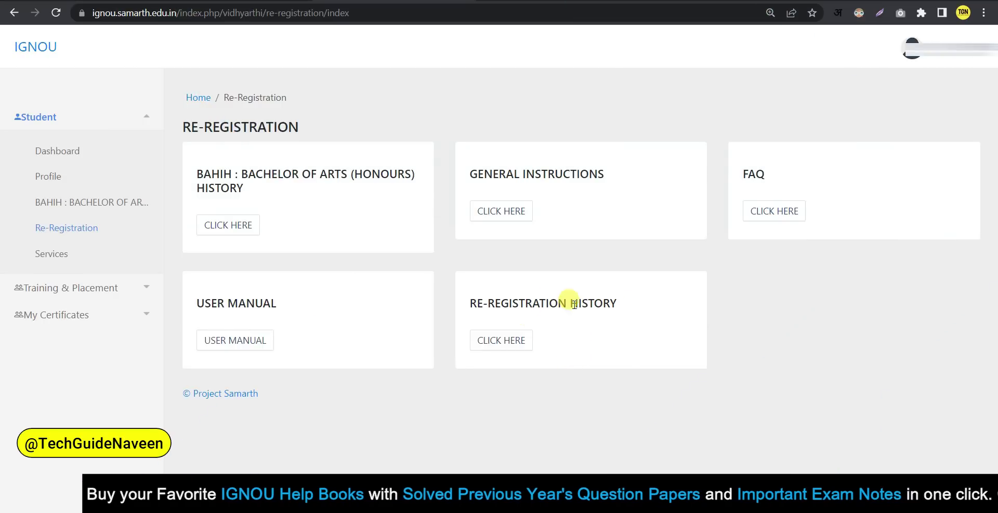
pyautogui.click(518, 347)
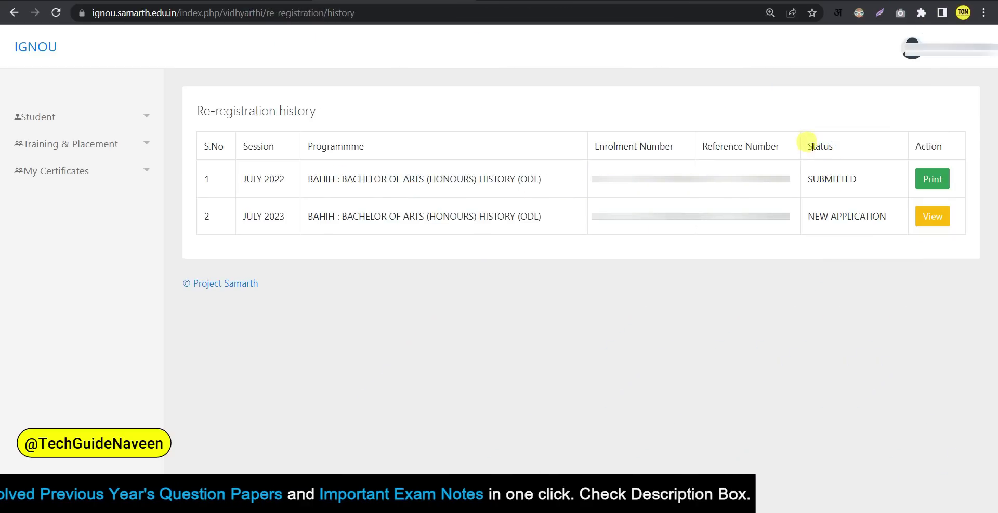
pyautogui.moveTo(807, 144); pyautogui.dragTo(840, 162)
pyautogui.click(829, 165)
pyautogui.doubleClick(831, 176)
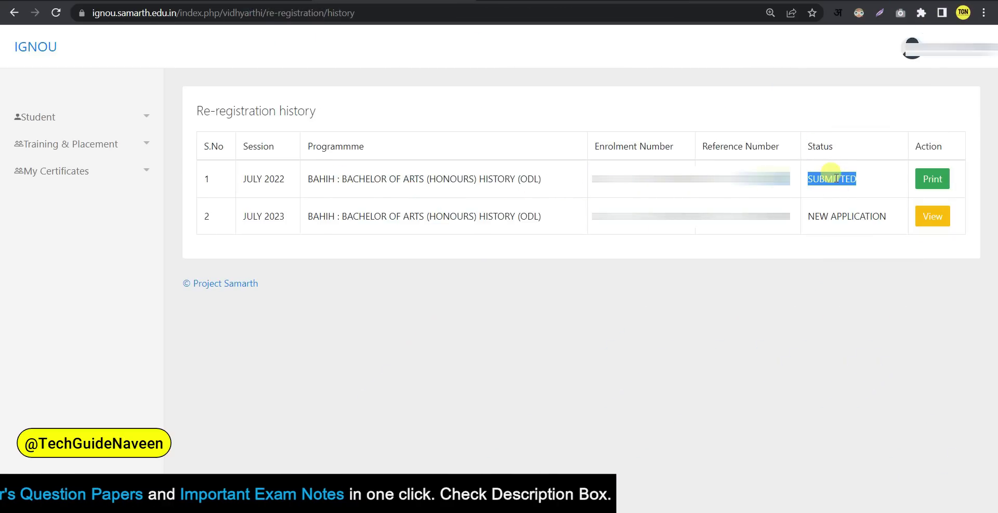
pyautogui.click(835, 178)
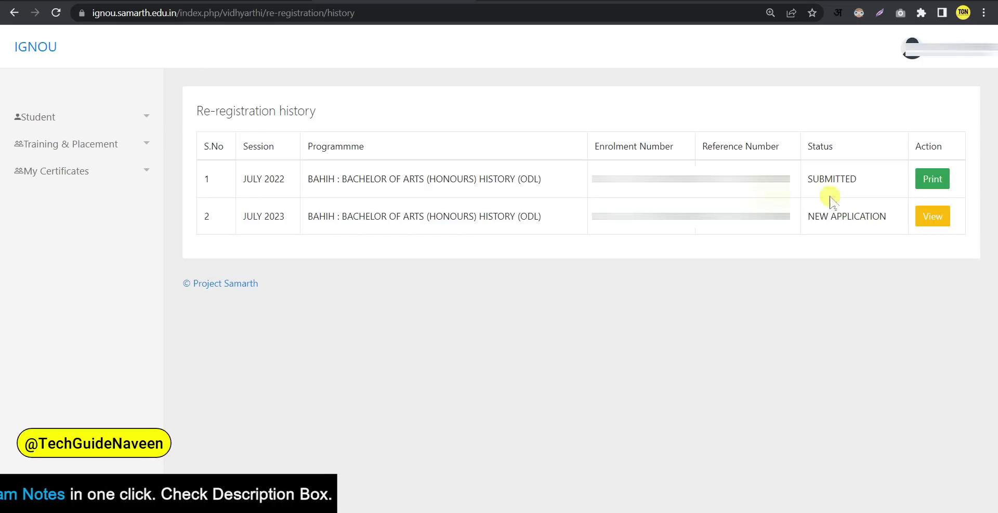
pyautogui.moveTo(809, 212); pyautogui.dragTo(889, 223)
pyautogui.click(889, 224)
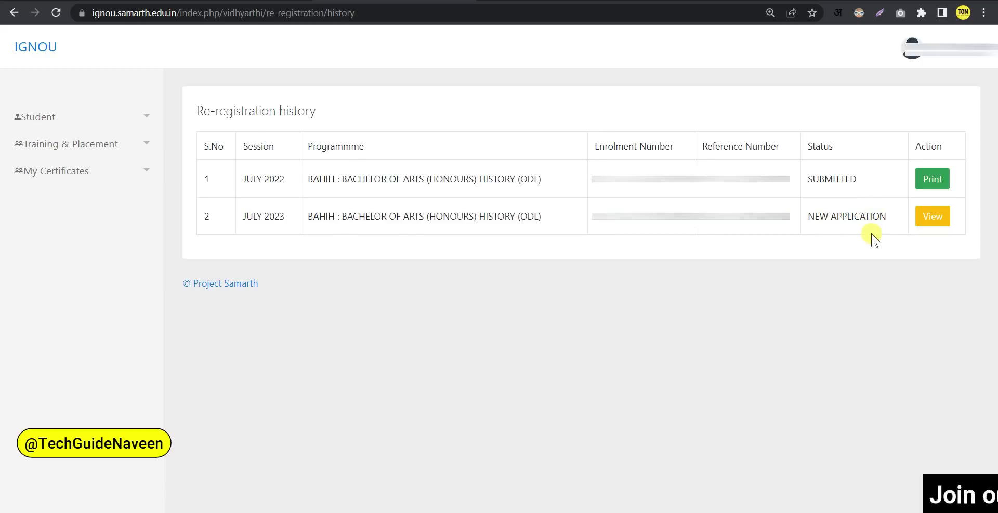
# Open the submitted July 2022 re-registration form and print it to a PDF named slip in Downloads.
pyautogui.click(941, 197)
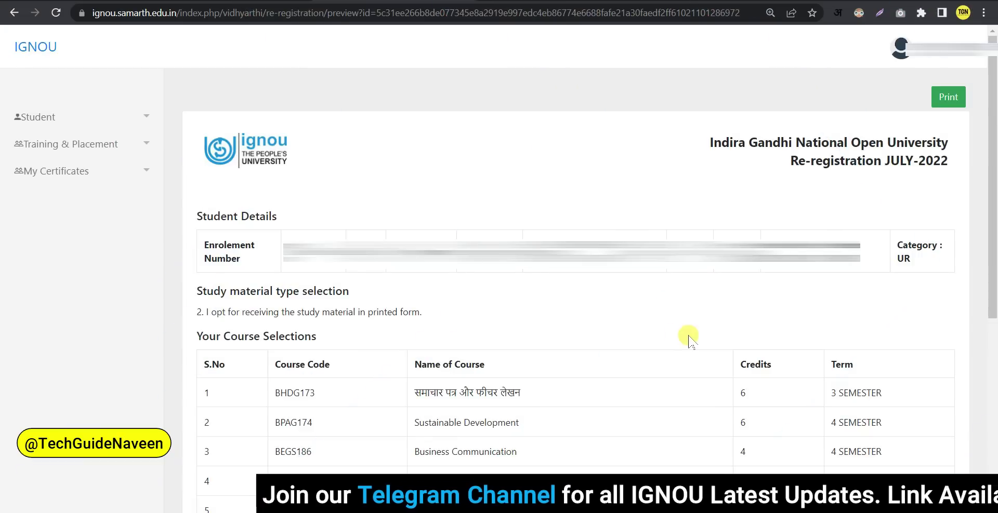
pyautogui.click(951, 100)
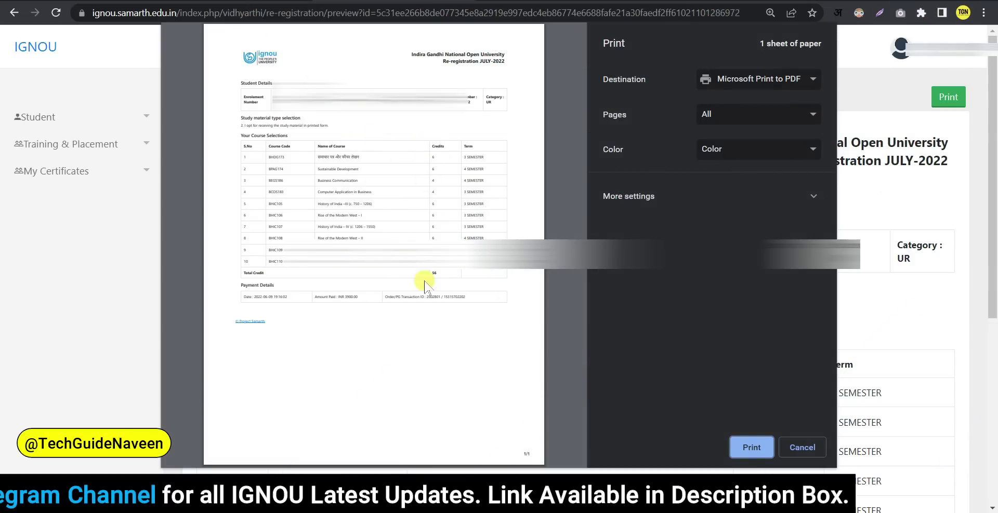
pyautogui.click(752, 449)
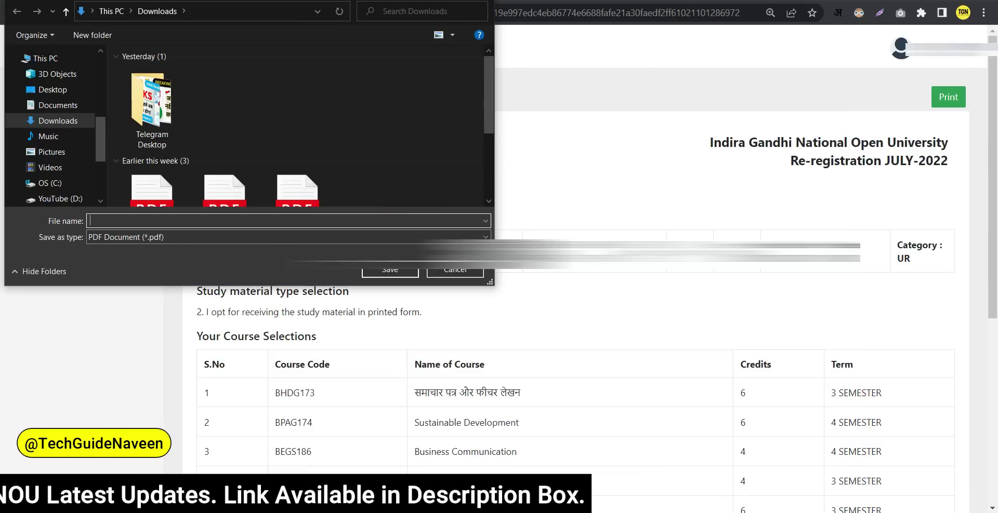
pyautogui.write('slip')
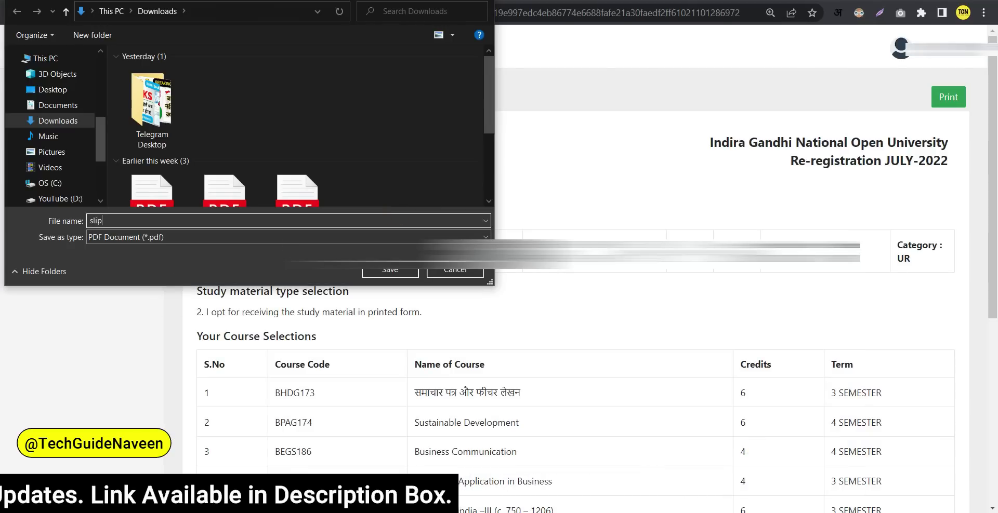
pyautogui.click(390, 270)
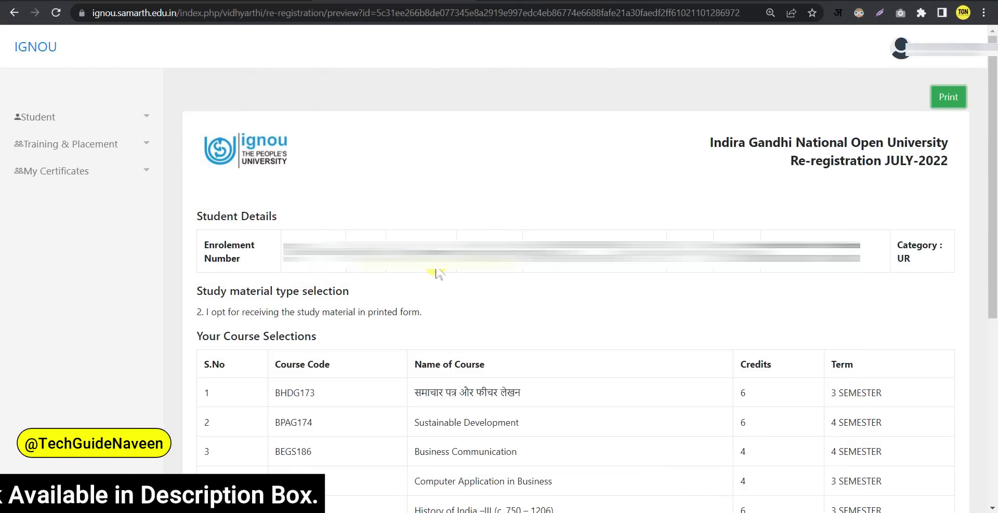